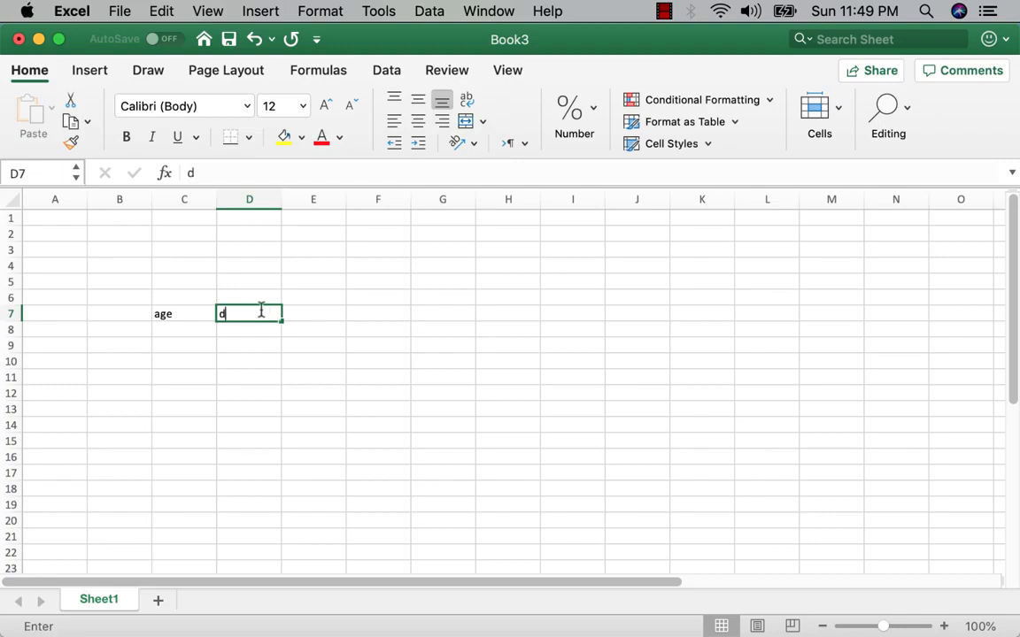
Step: Enter the column headers "drug" in D7 and "no drug" in E7, beside the age header
text(rug)
click(315, 311)
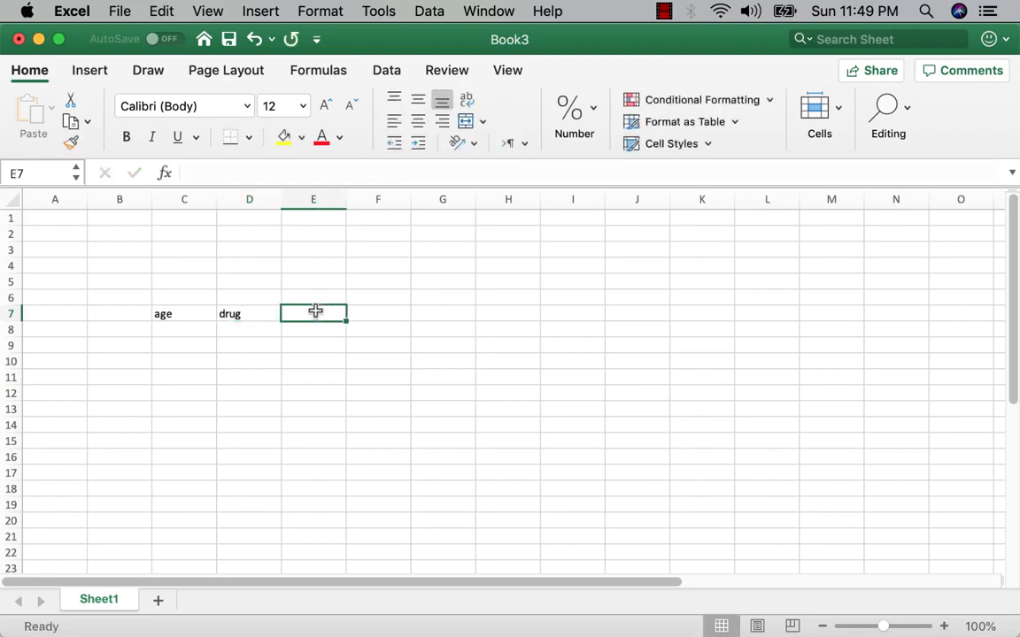
text(no drug)
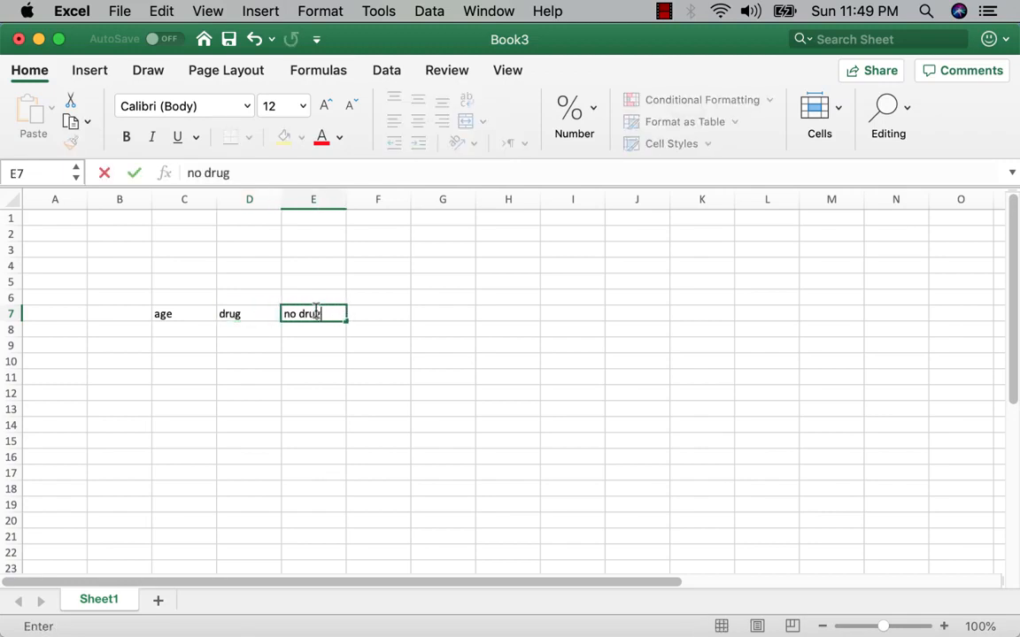
click(326, 360)
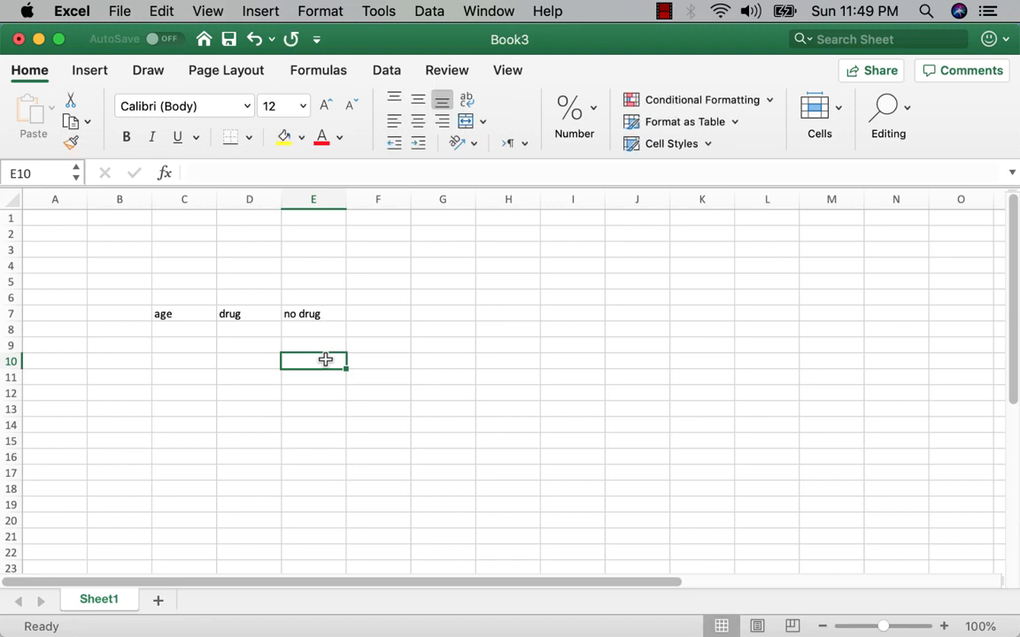
Step: Enter 0 and 1 as the first two ages in C8 and C9
click(196, 330)
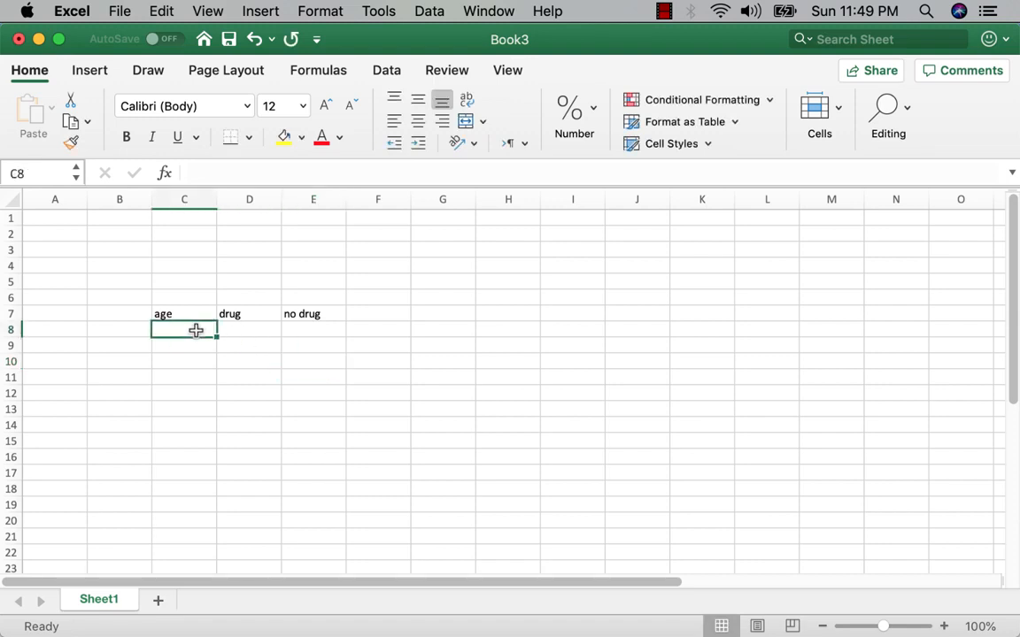
text(0)
key(Return)
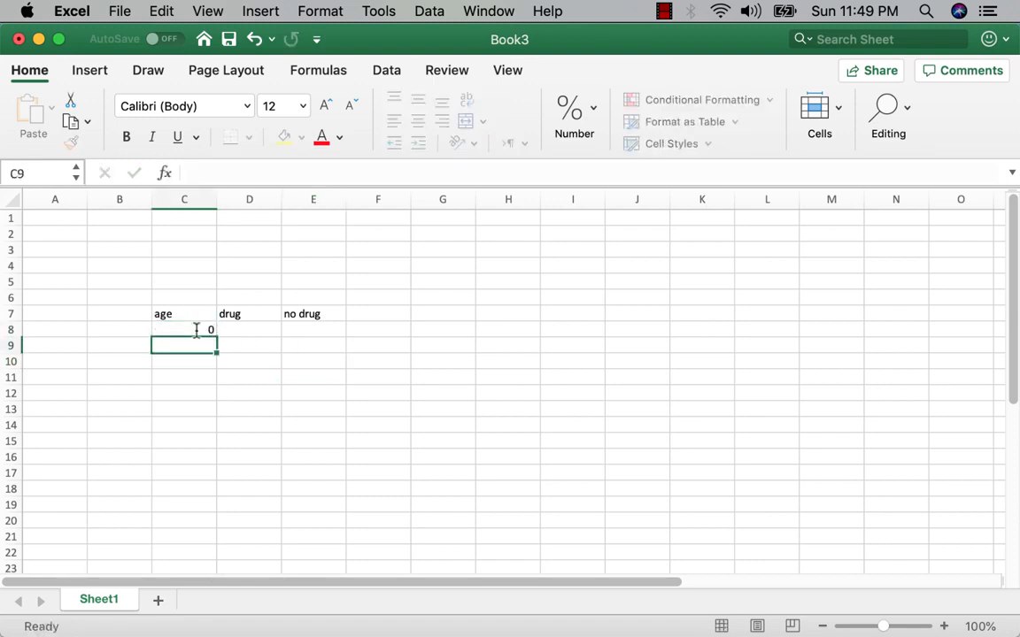
text(1)
key(Return)
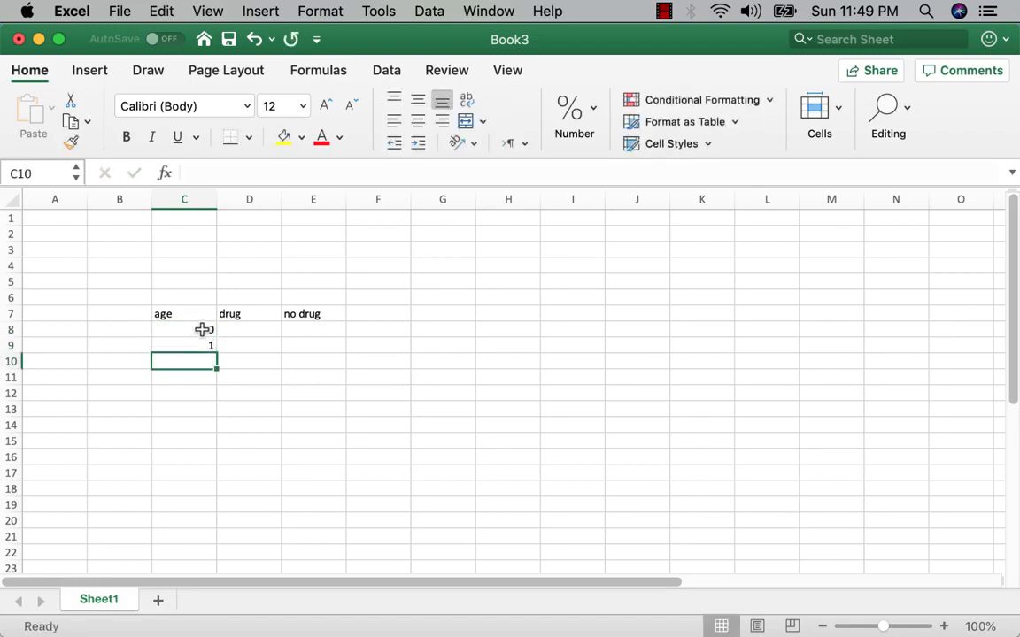
Step: Fill the age series from C8:C9 down column C to age 80 in row 88
drag(203, 330, 173, 275)
click(193, 331)
scroll(358, 313, up, 8)
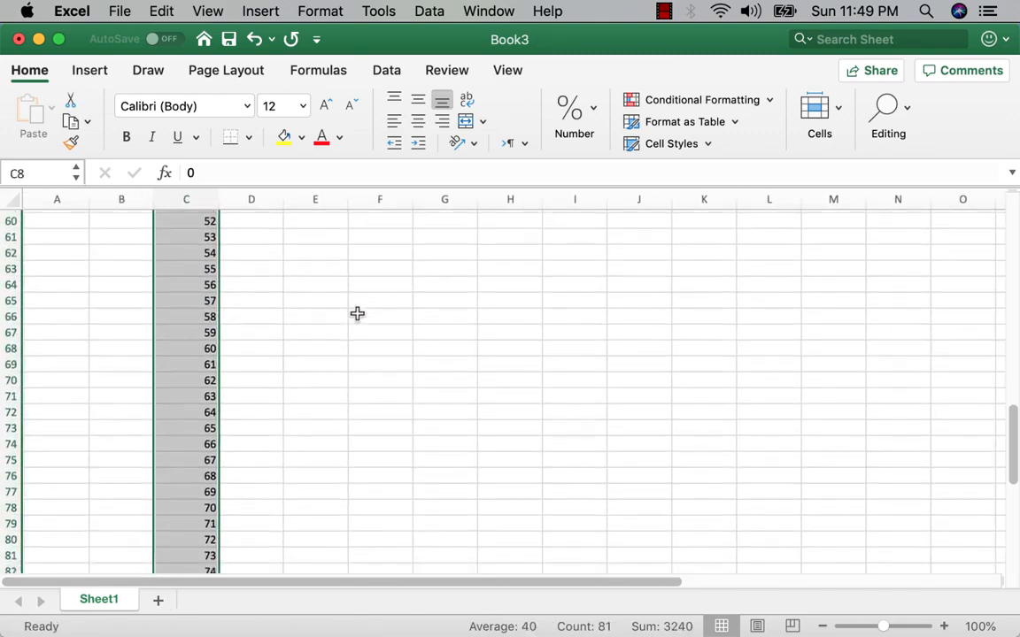
scroll(358, 313, down, 5)
scroll(358, 313, up, 5)
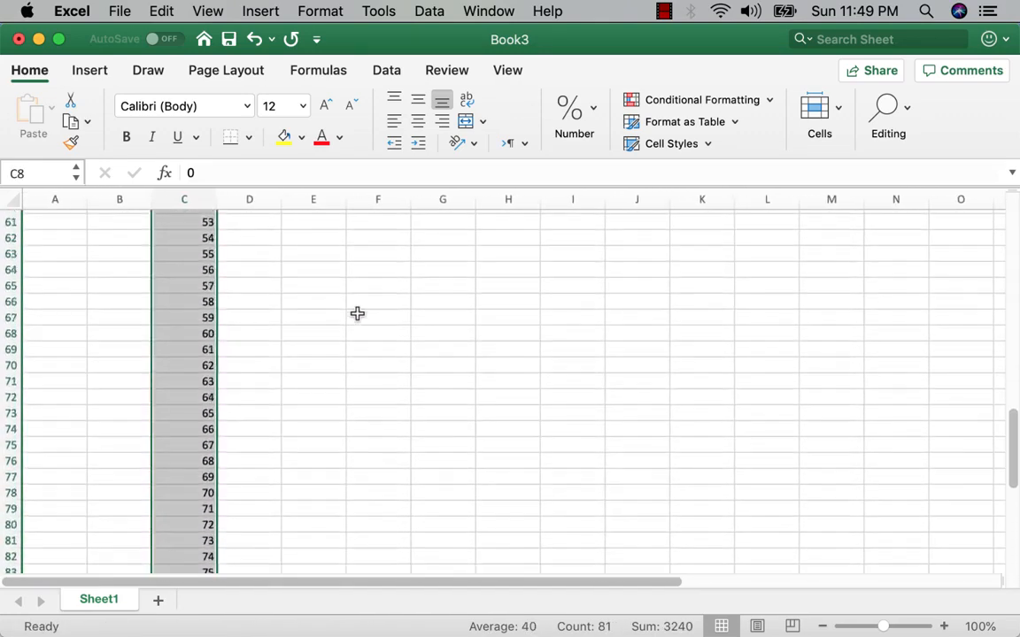
scroll(357, 313, up, 15)
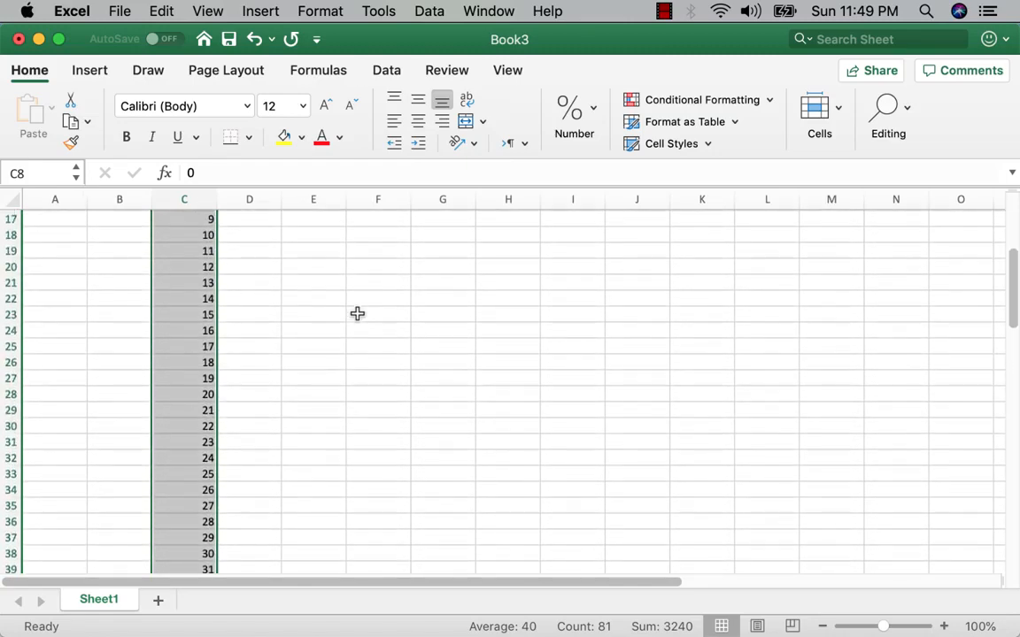
scroll(358, 313, up, 6)
scroll(354, 313, down, 2)
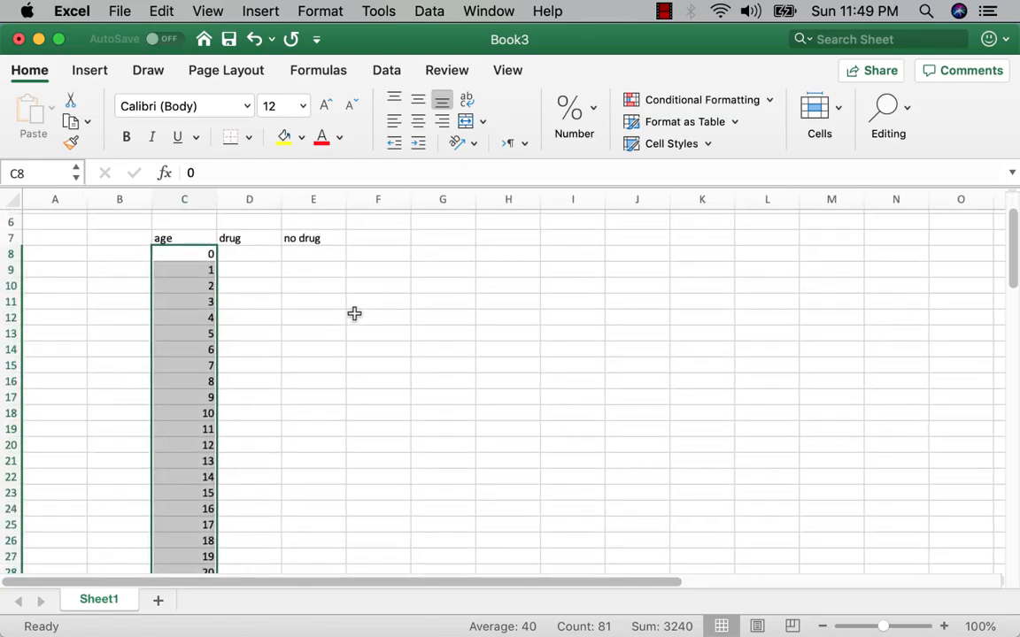
key(cmd+v)
Step: Enter 1 in D8 and D9 as the drug values for ages 0 and 1
click(244, 256)
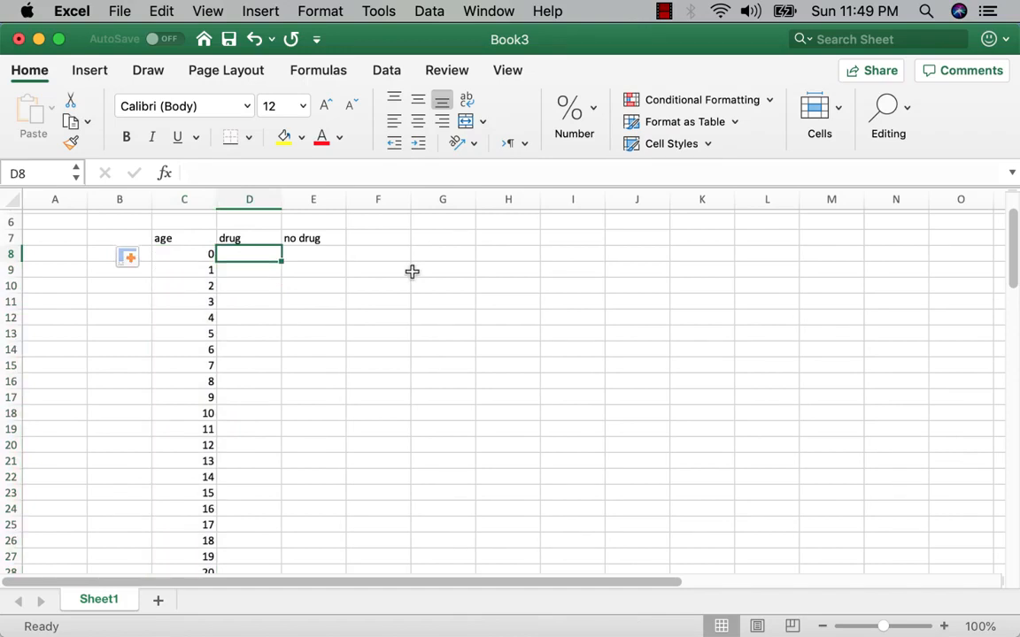
text(1)
key(Return)
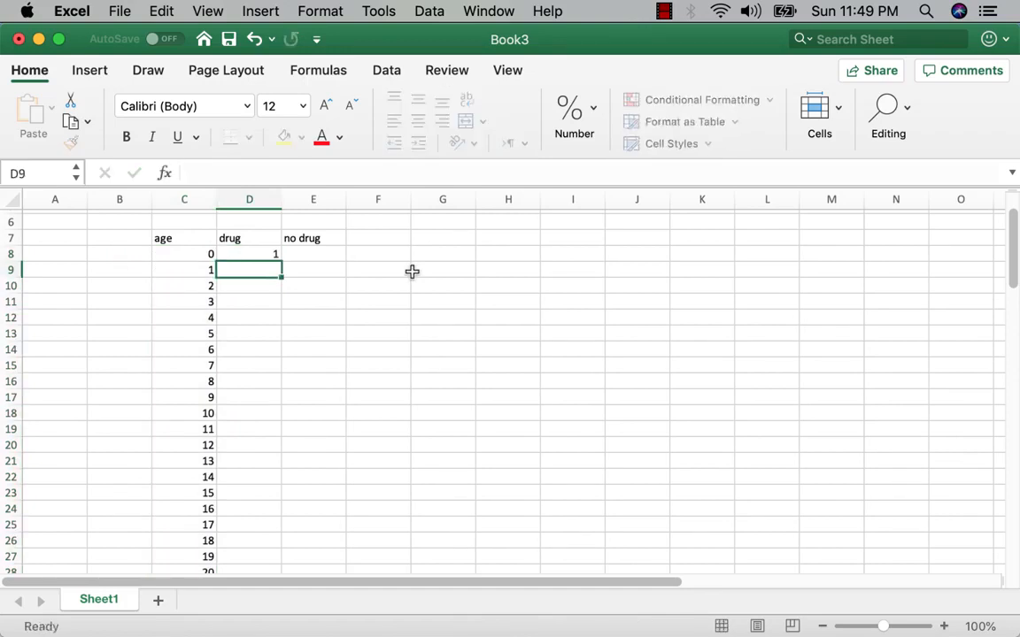
text(1)
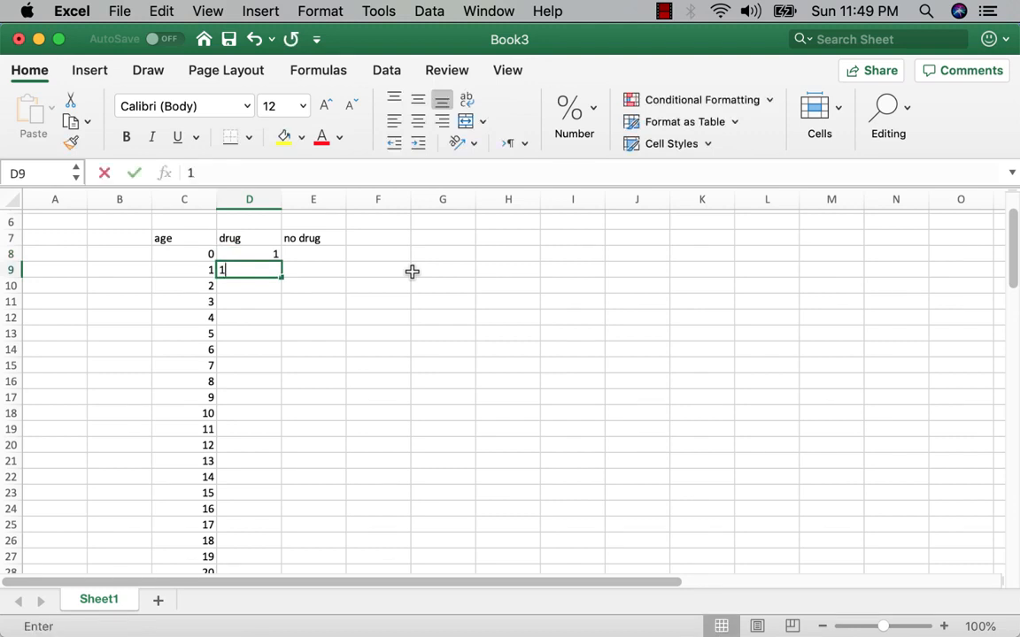
key(Return)
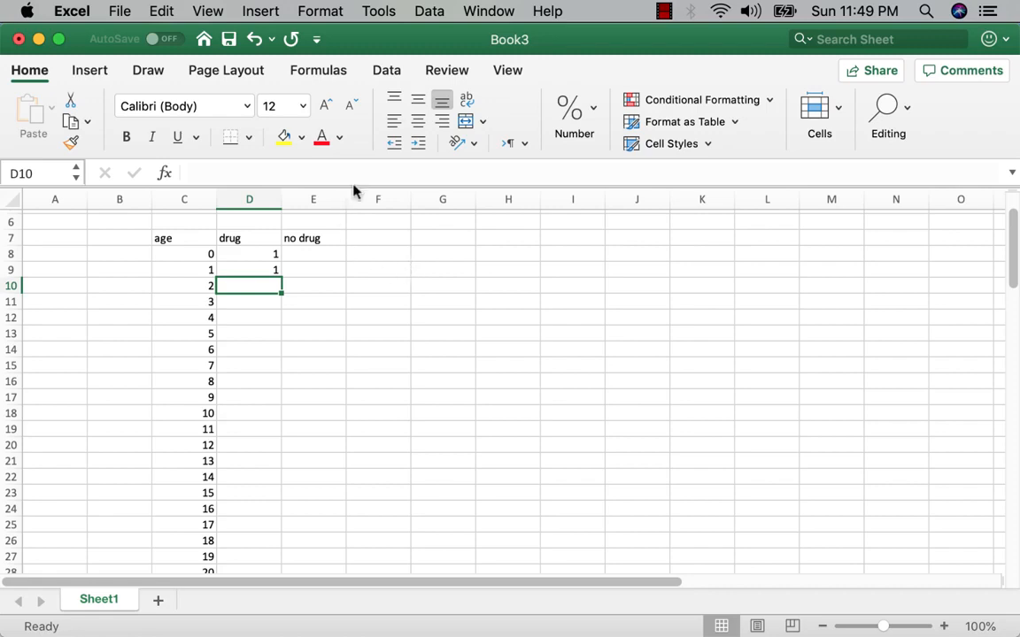
Step: Enter the formula =D9*(1/((C10)^0.015)) in D10 for the drug value at age 2
click(372, 172)
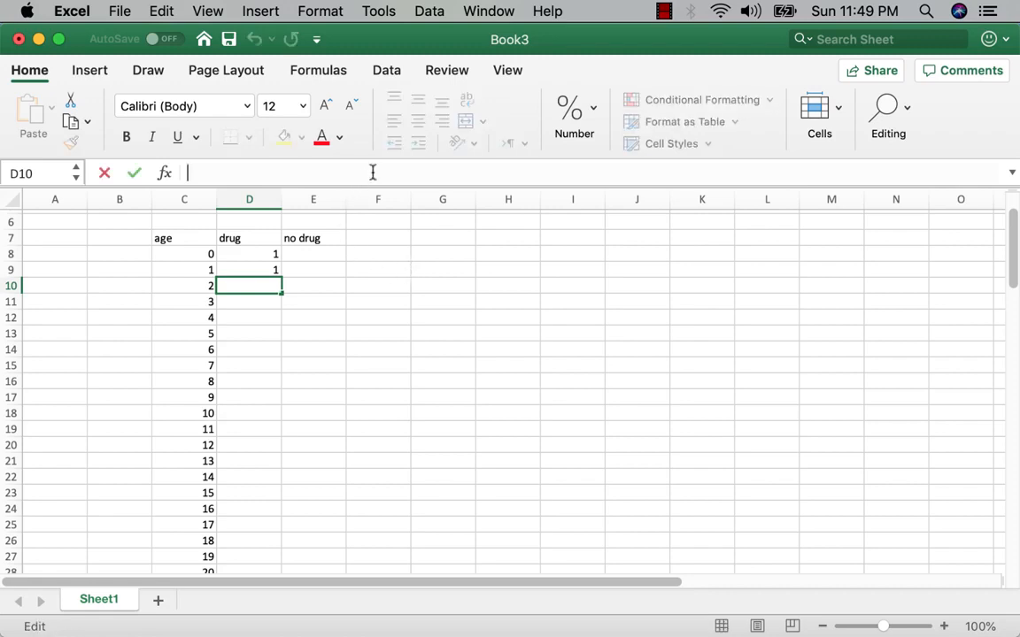
text(=d)
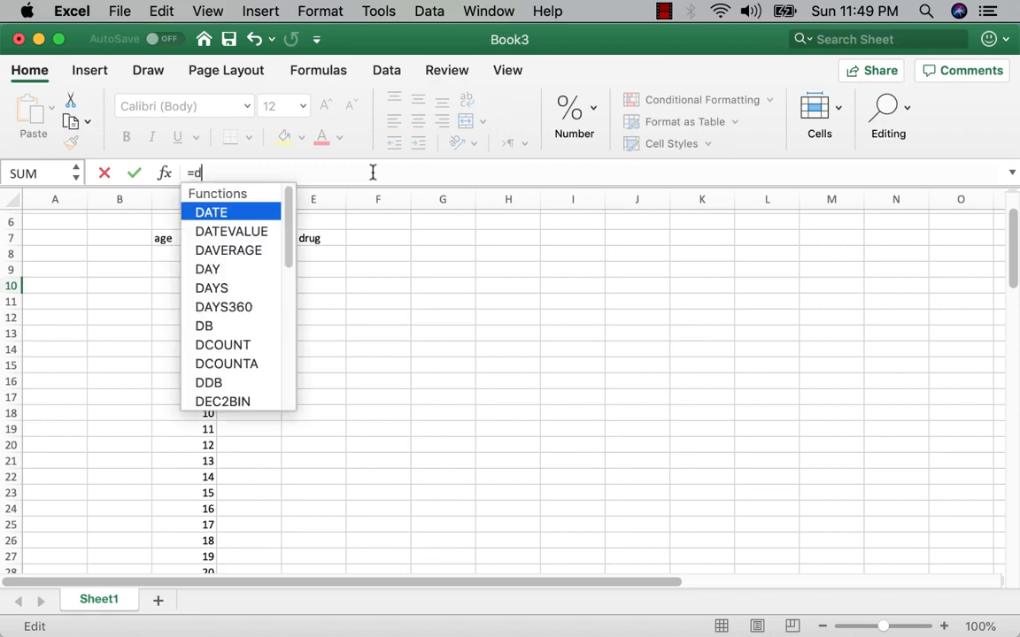
text(9)
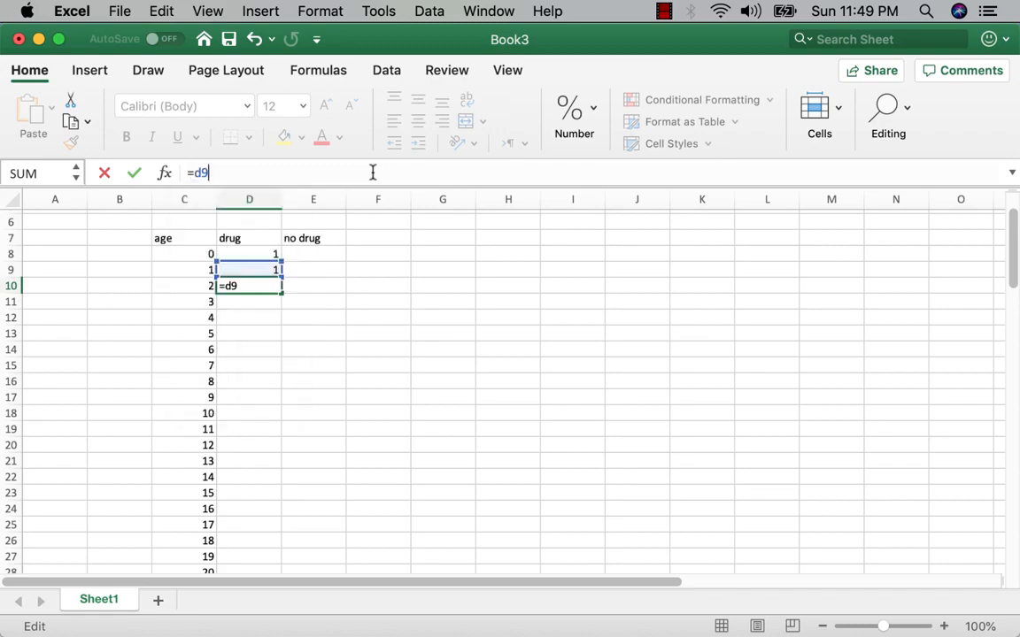
text(*(1/(()
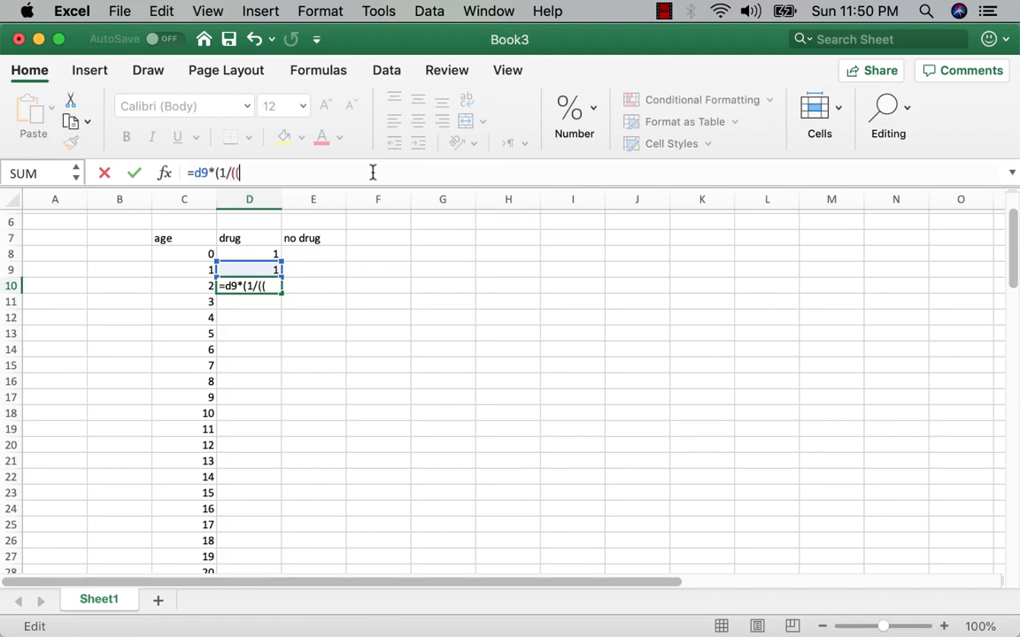
text(c)
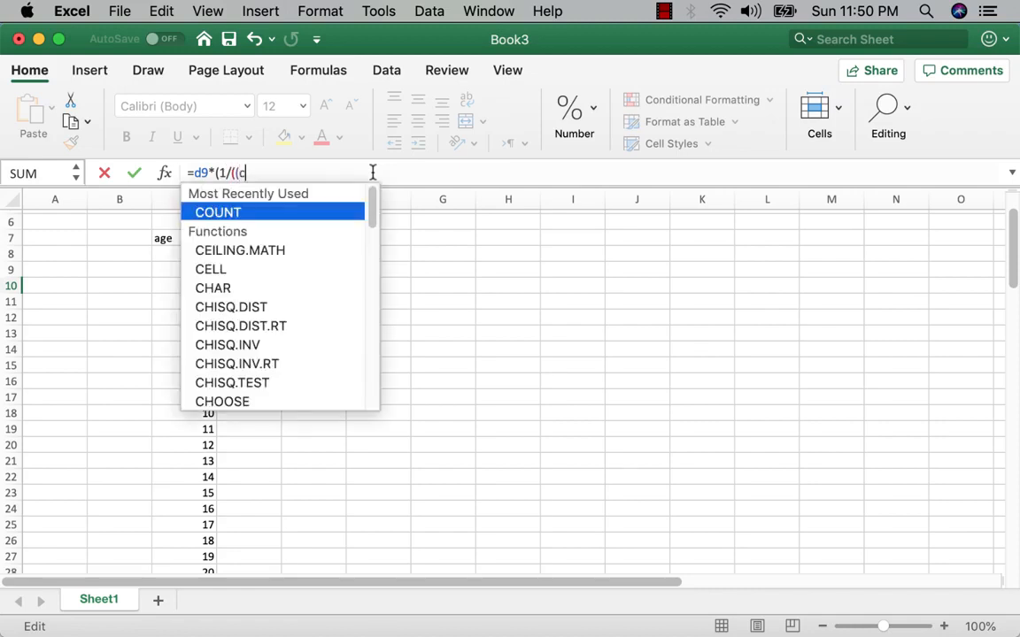
text(10)
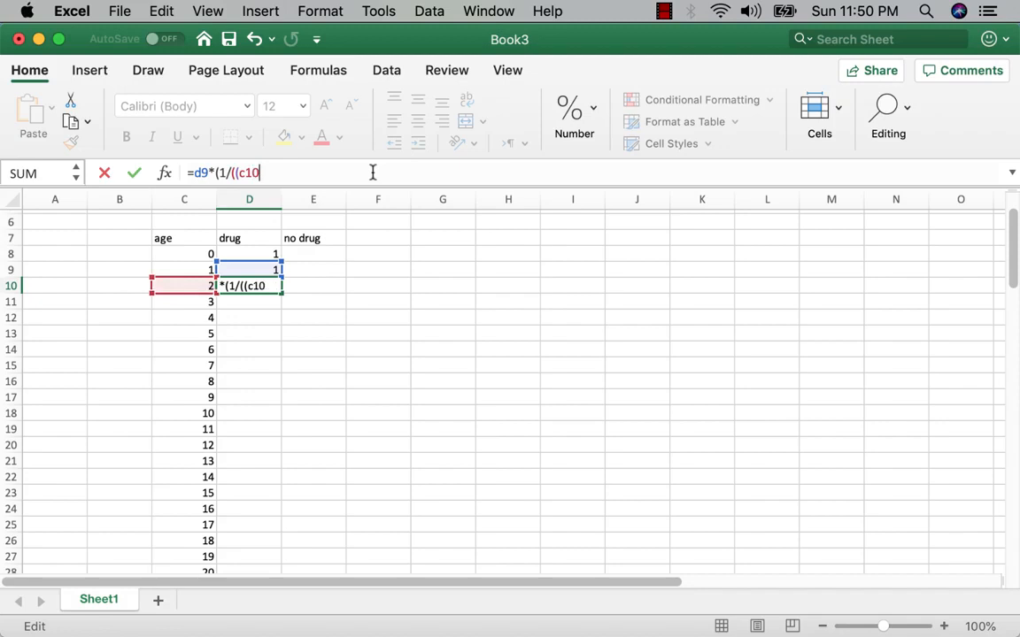
text()^.01)
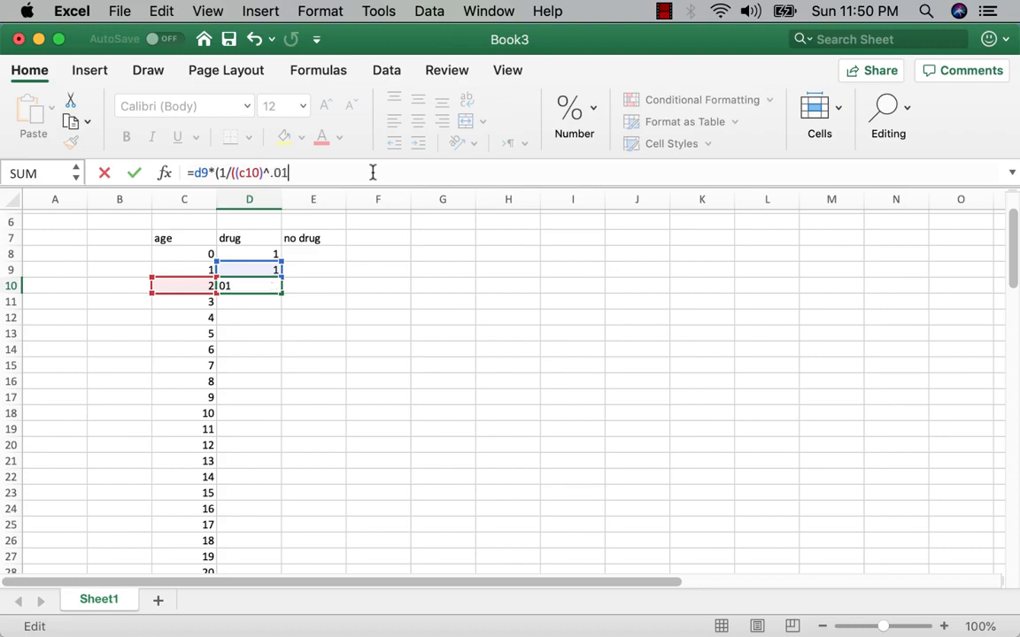
text(5)))
click(370, 350)
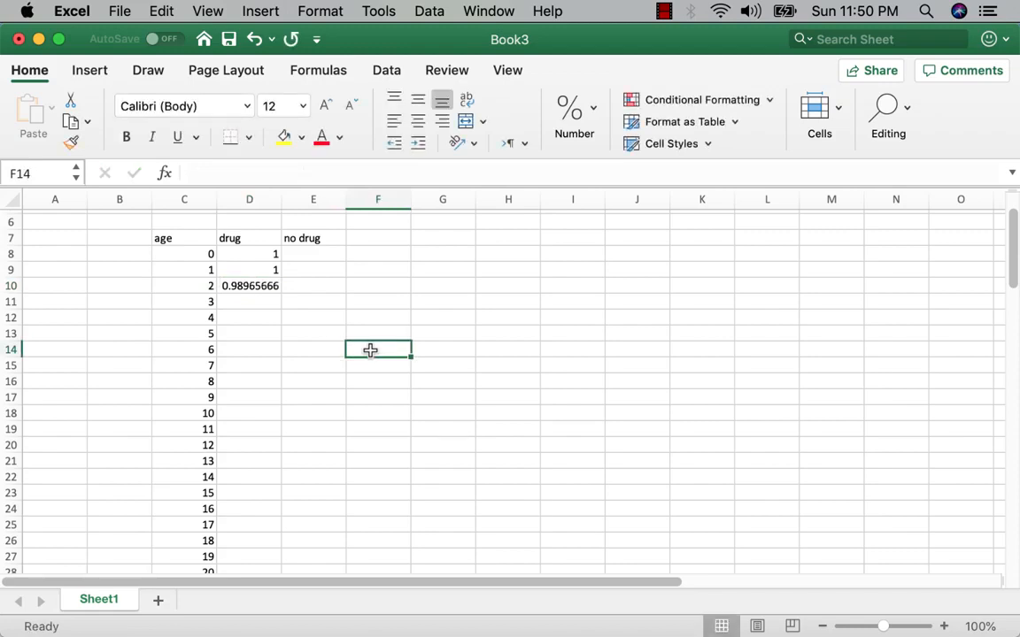
Step: Fill the D10 formula down the drug column to row 88, at age 80
click(249, 283)
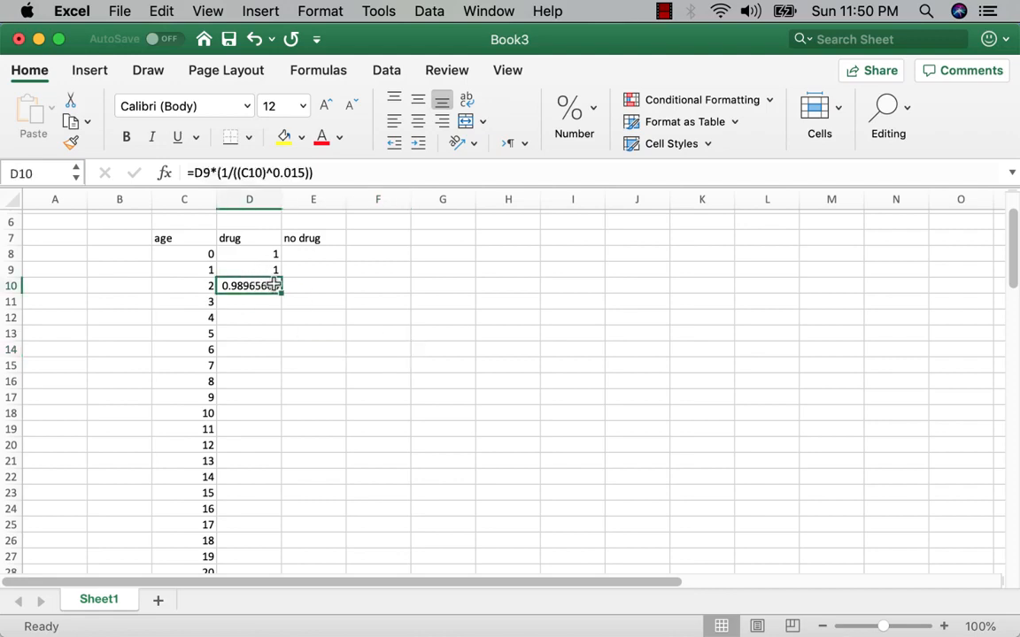
click(250, 267)
click(250, 283)
drag(281, 293, 247, 546)
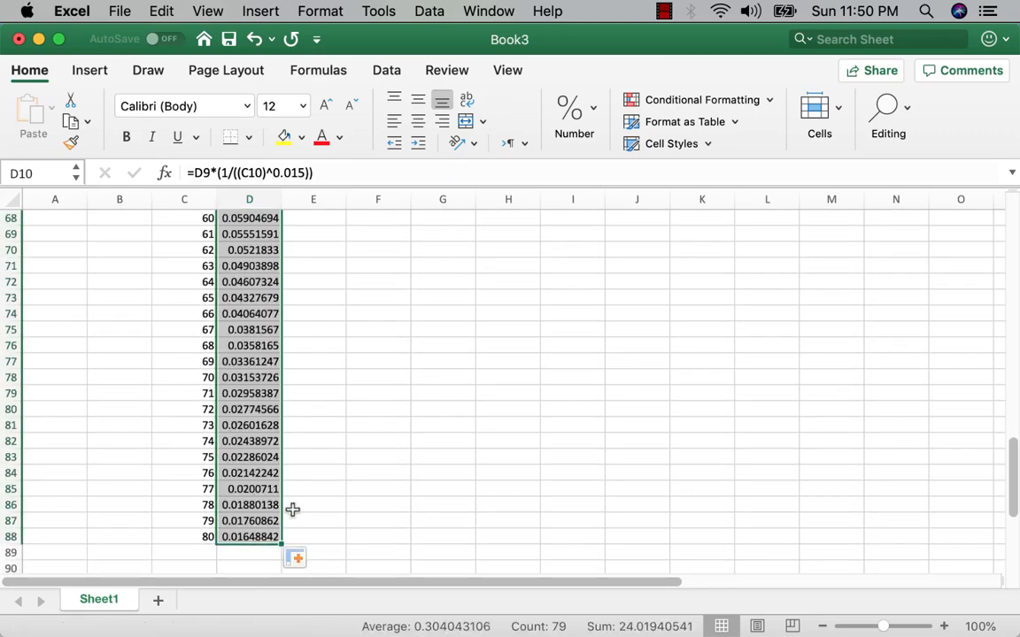
click(369, 422)
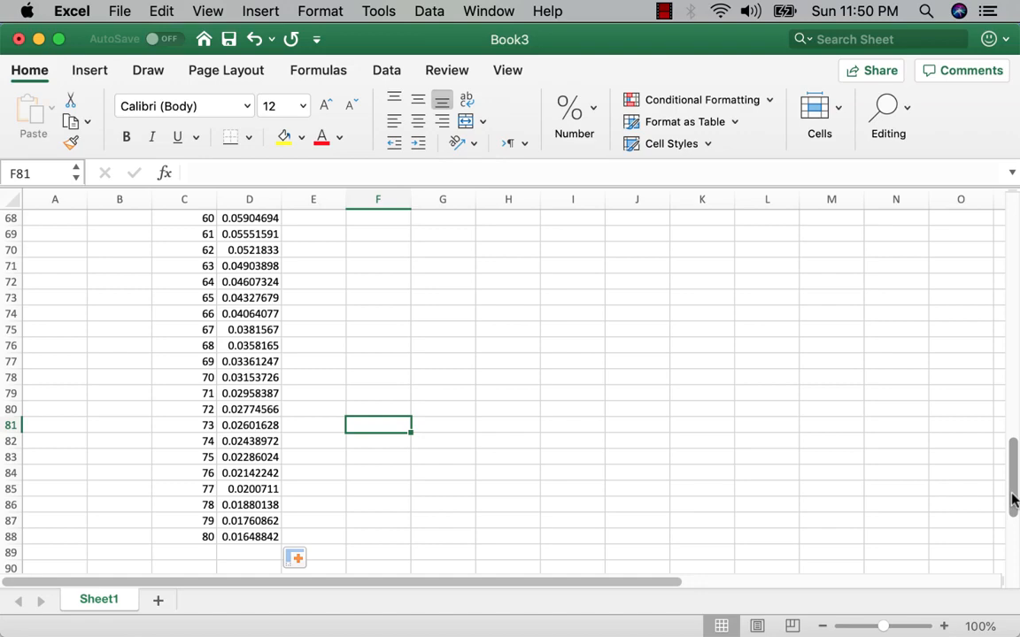
Step: Enter the formula =D8 - 0.05 in E8 for the first no-drug value
drag(1013, 500, 1008, 270)
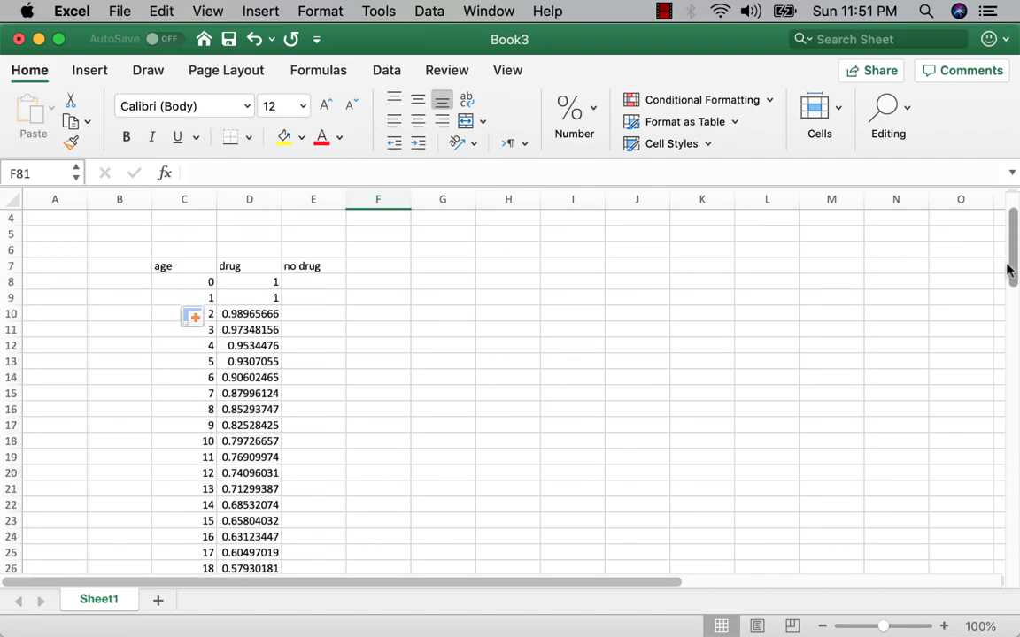
click(309, 282)
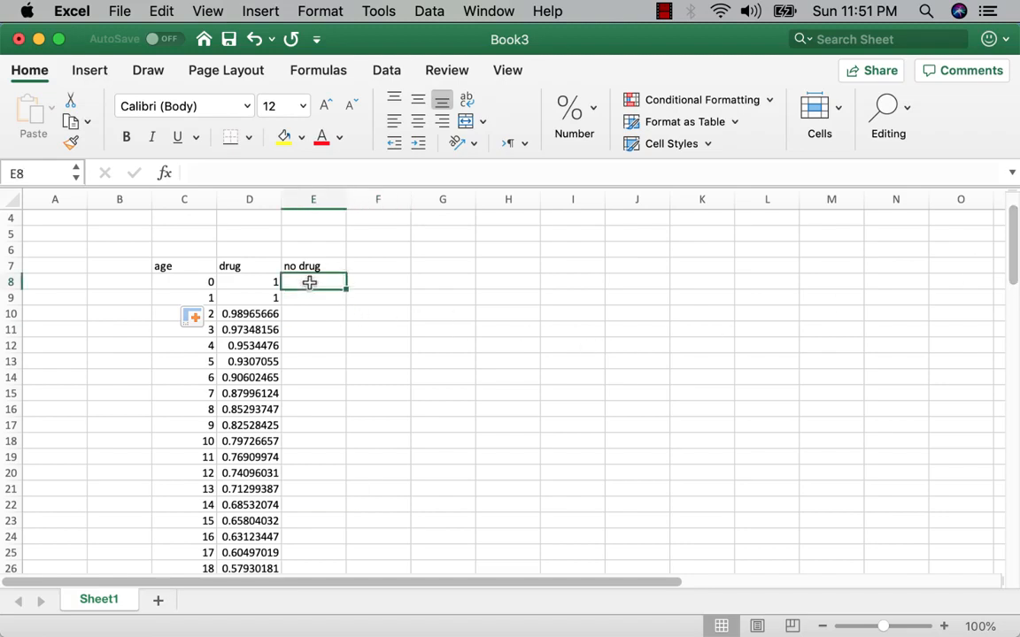
click(328, 170)
text(=)
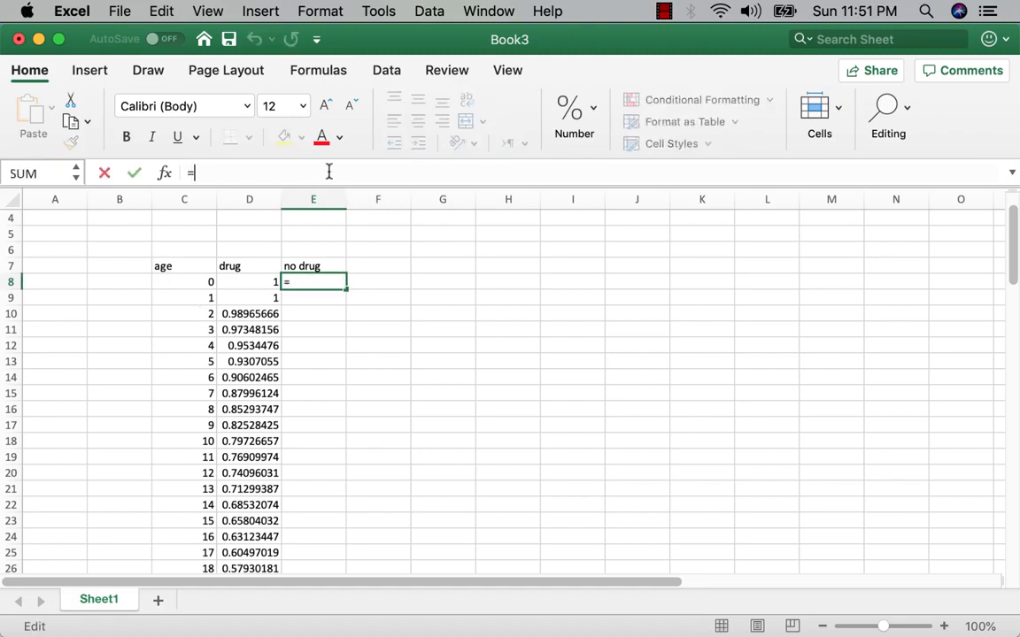
text(d8 -)
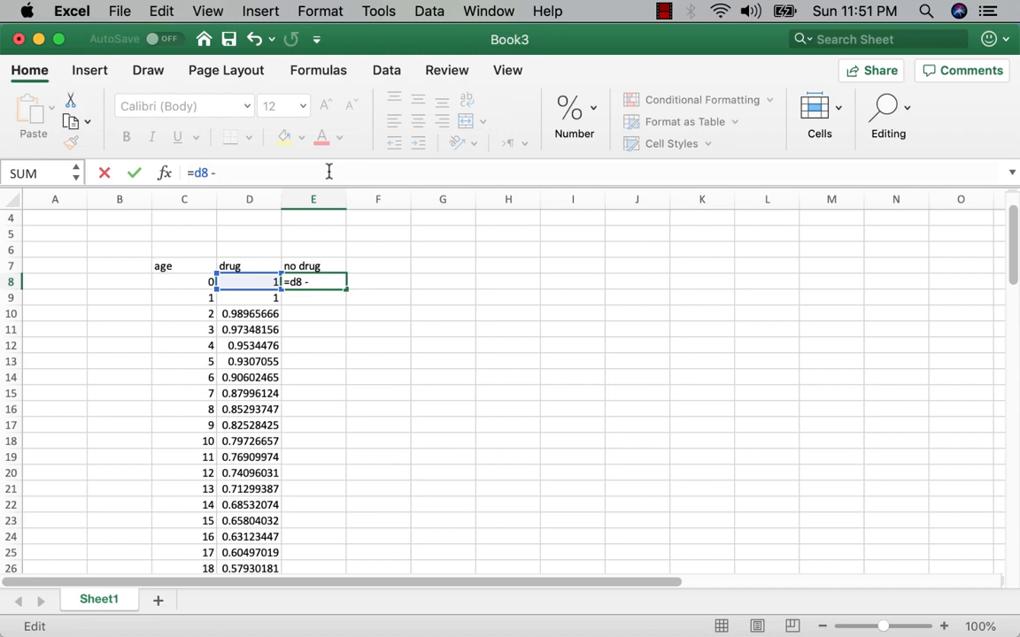
text( .05)
click(385, 375)
Step: Fill the E8 formula down the no drug column to row 88
click(318, 280)
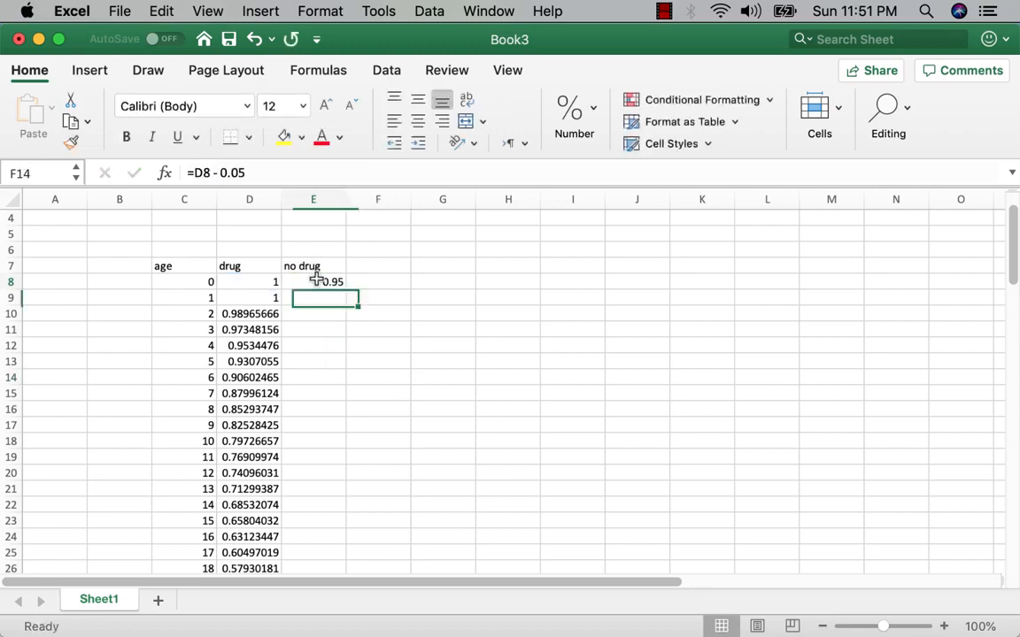
drag(346, 291, 325, 539)
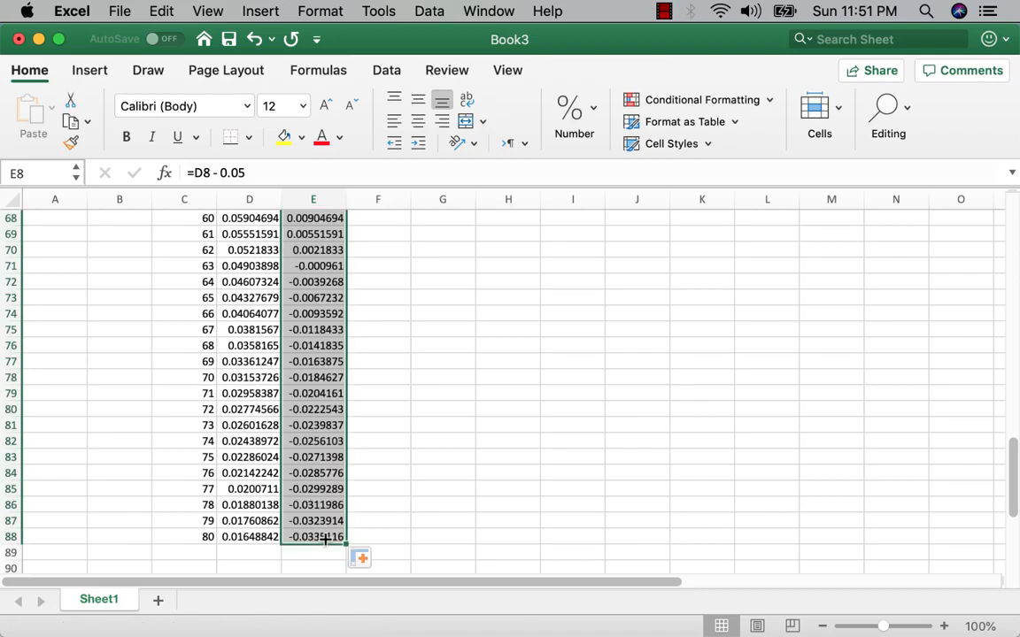
click(435, 391)
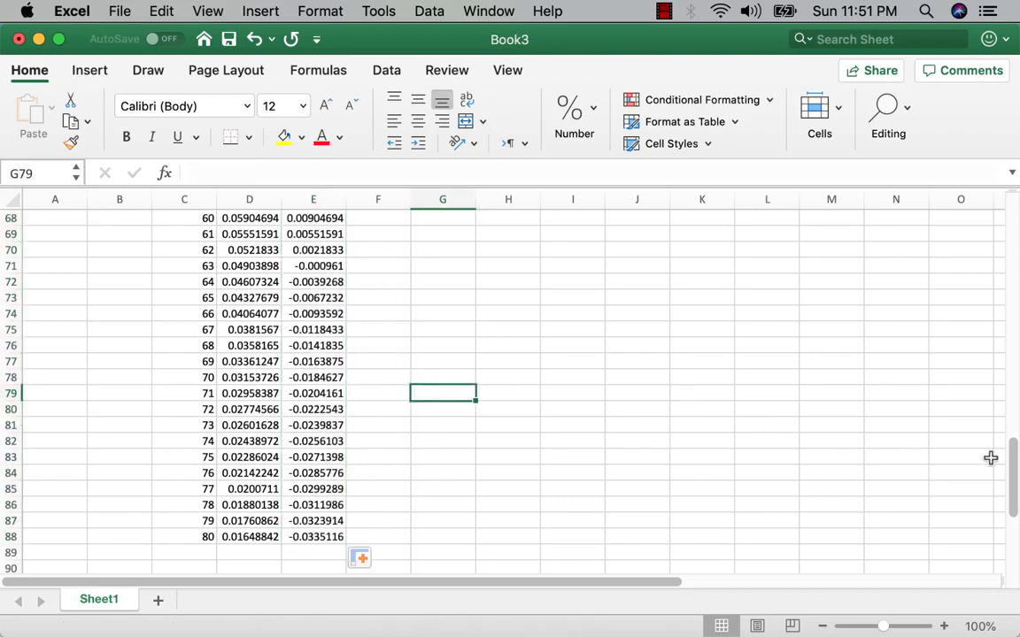
Step: Select the whole data table with its headers, from C7 to E88
drag(1013, 480, 1009, 257)
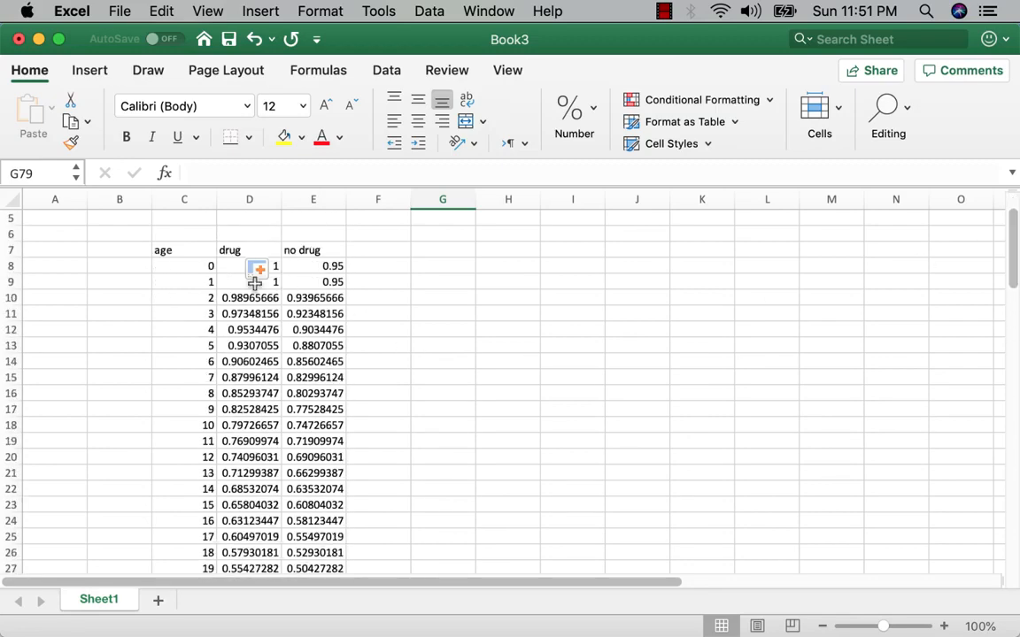
click(169, 248)
drag(169, 248, 303, 537)
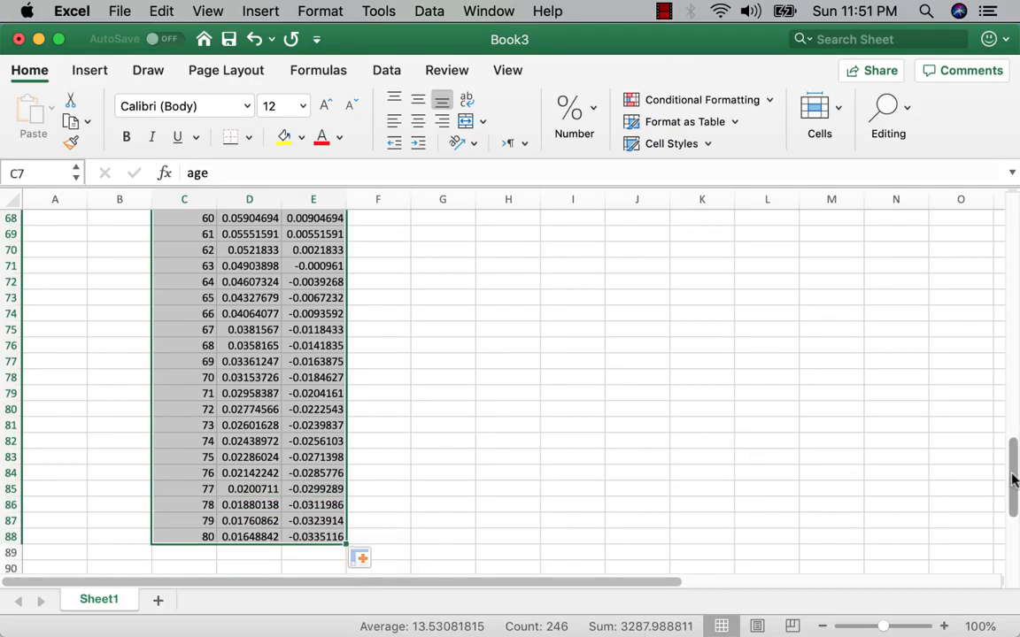
drag(1015, 479, 1016, 242)
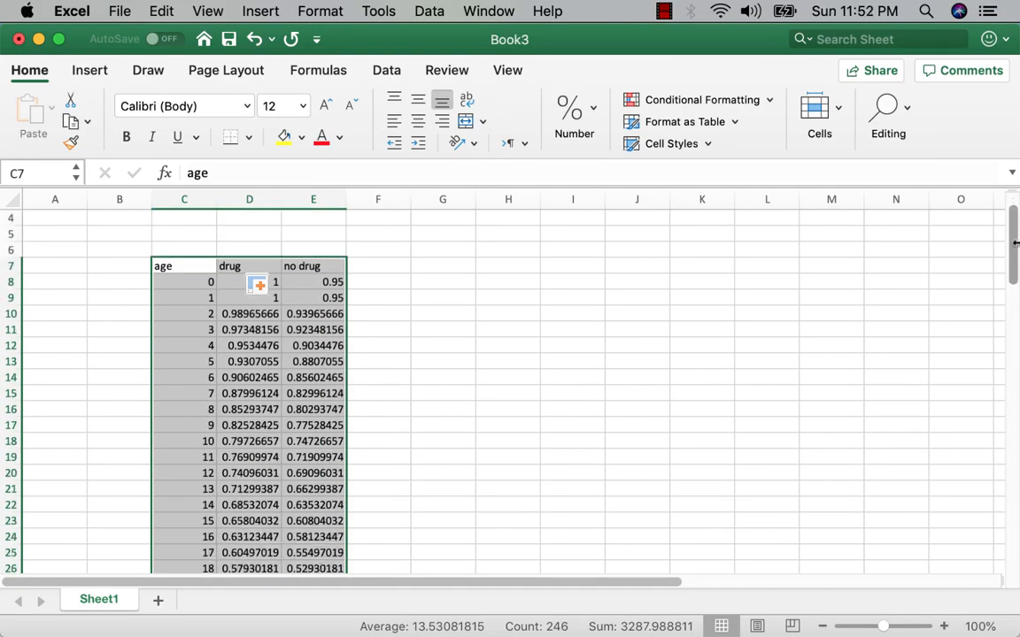
Step: Insert the recommended line chart of drug and no drug against age from the selected table
click(78, 77)
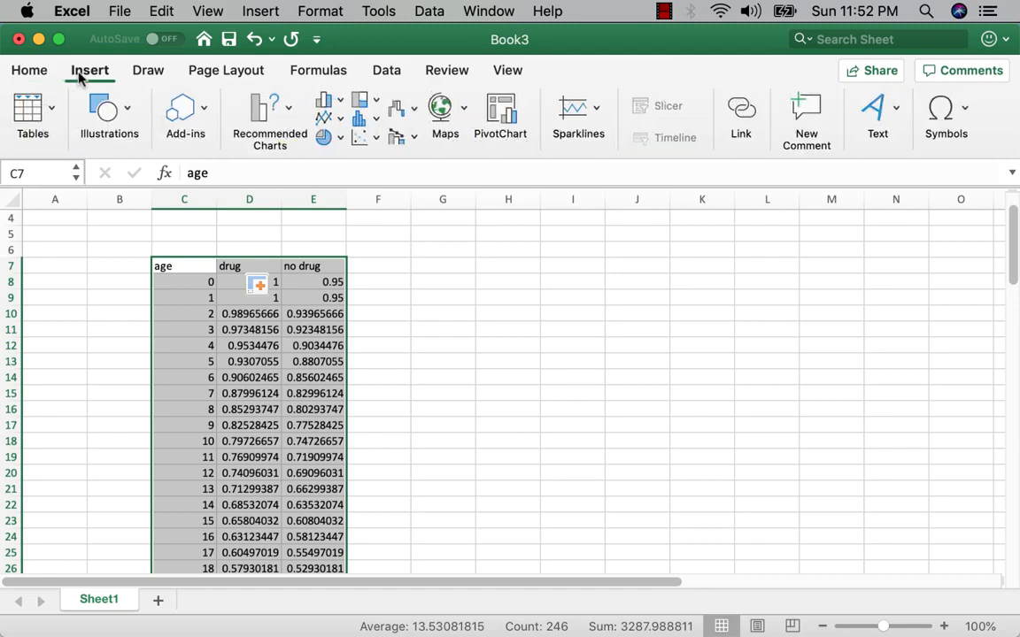
click(275, 111)
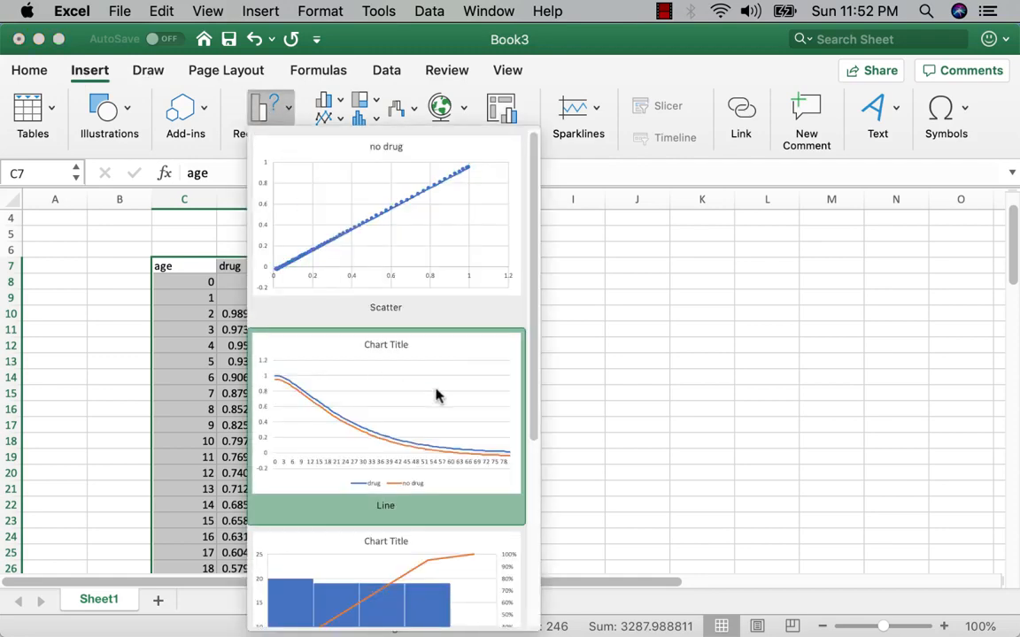
click(436, 396)
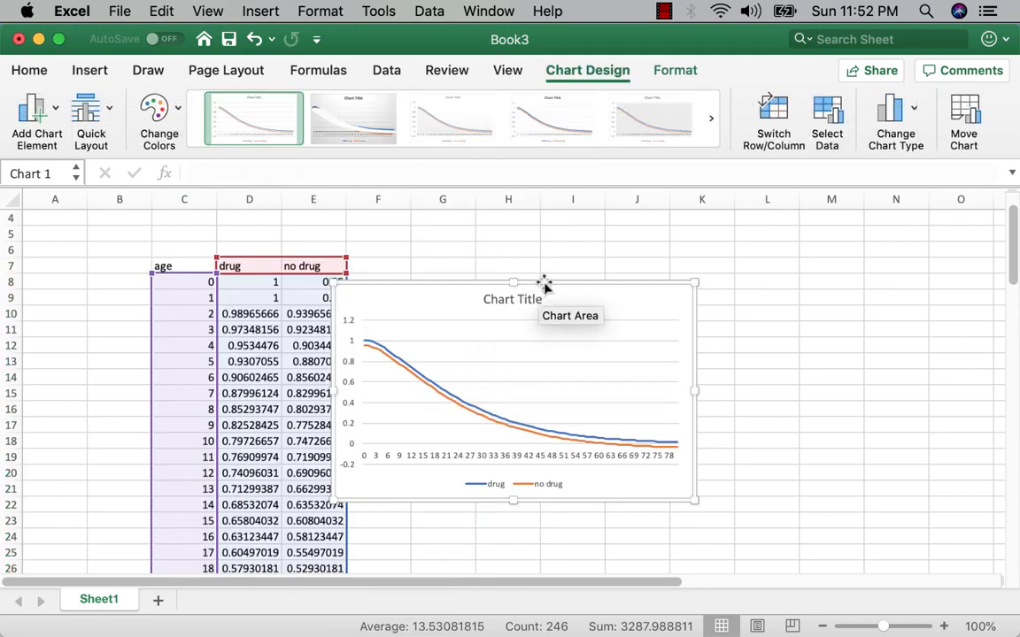
Step: Move the chart beside the data table and enlarge it to span columns F to O
drag(546, 282, 574, 233)
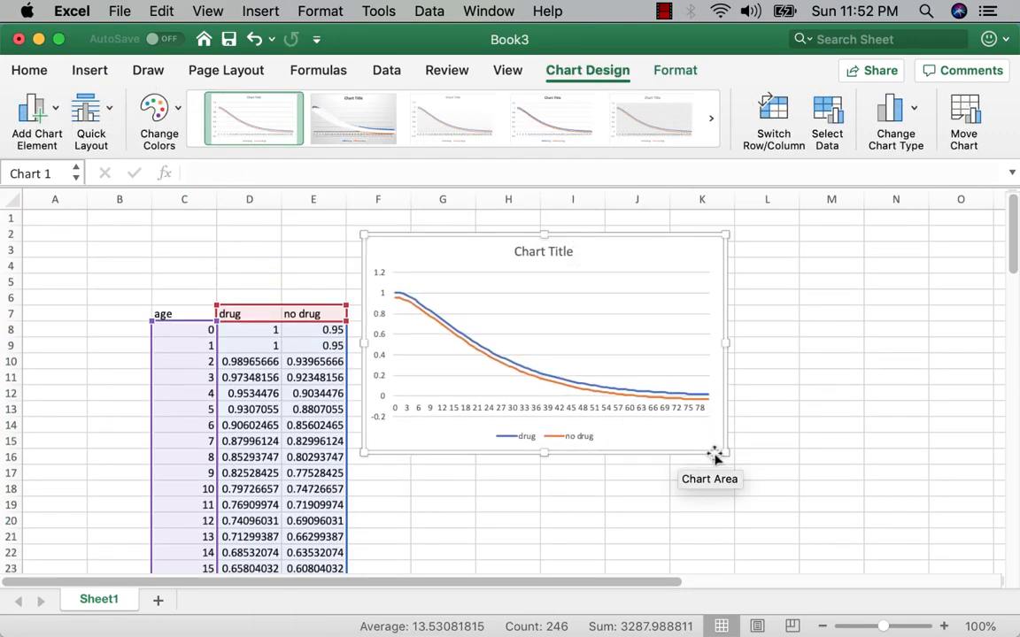
drag(724, 452, 974, 568)
drag(976, 570, 972, 490)
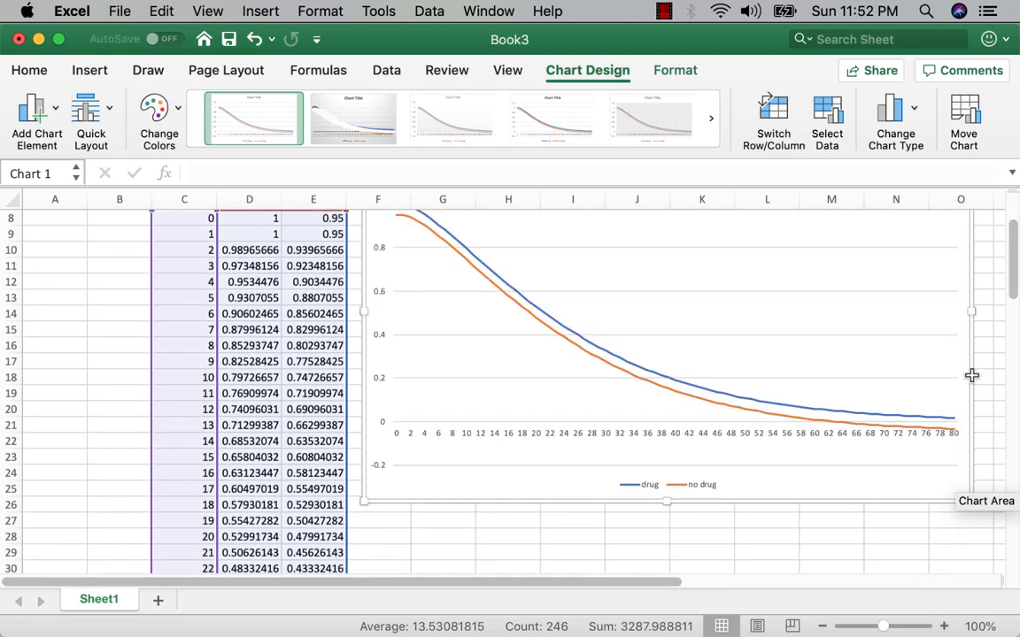
Step: Replace the chart's title with "survival curves"
scroll(1015, 276, up, 3)
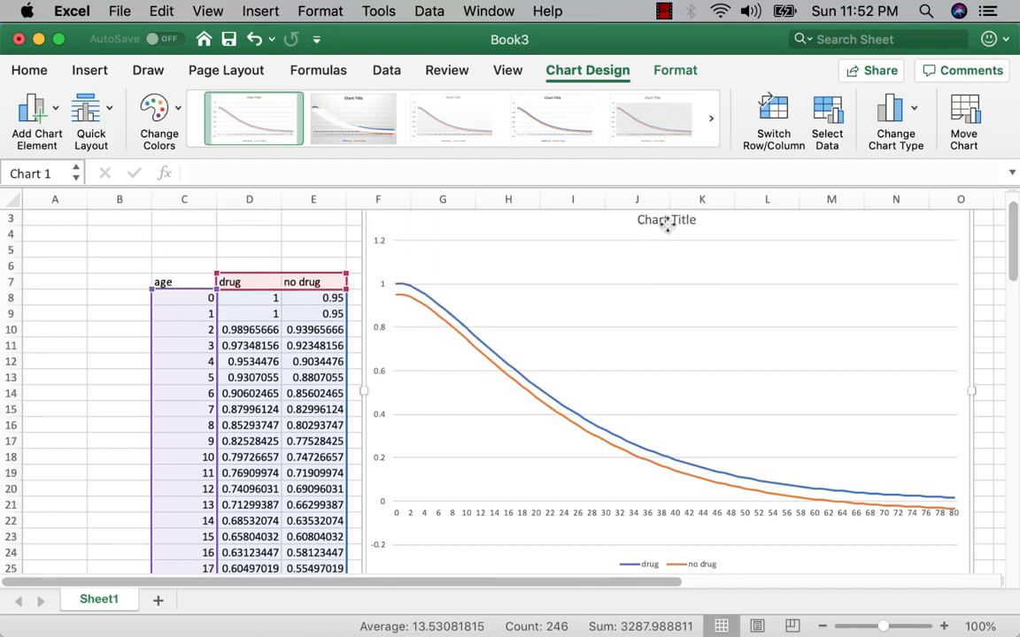
click(665, 226)
double_click(658, 220)
click(657, 220)
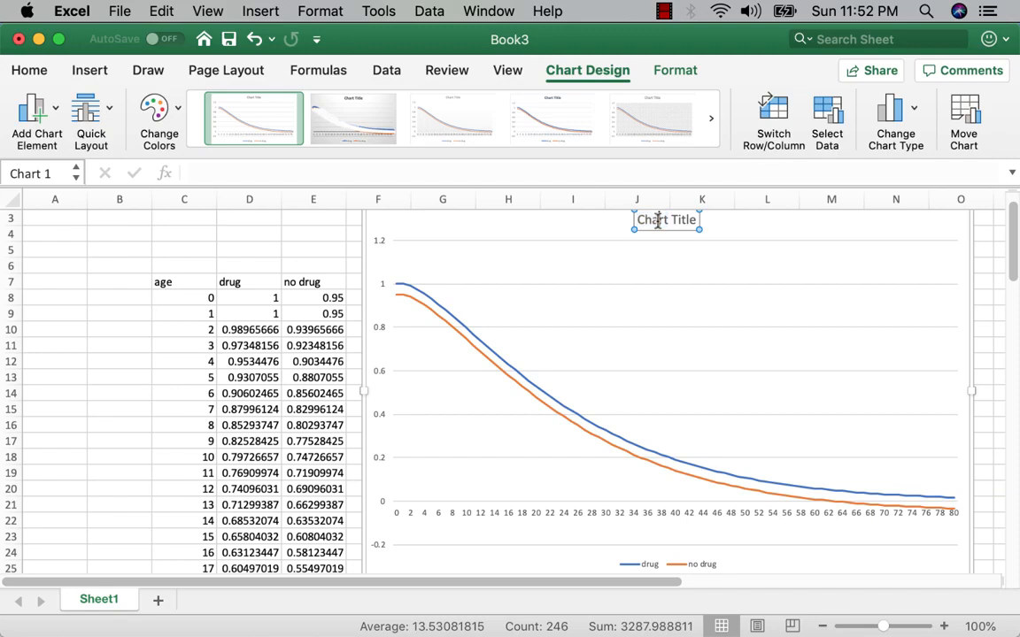
triple_click(670, 222)
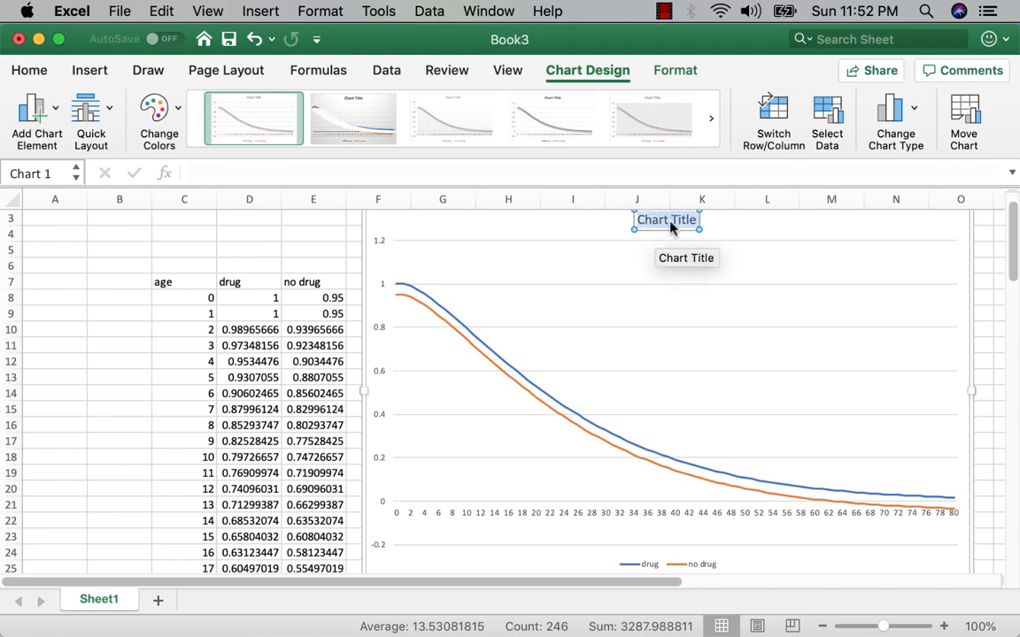
text(survival curves)
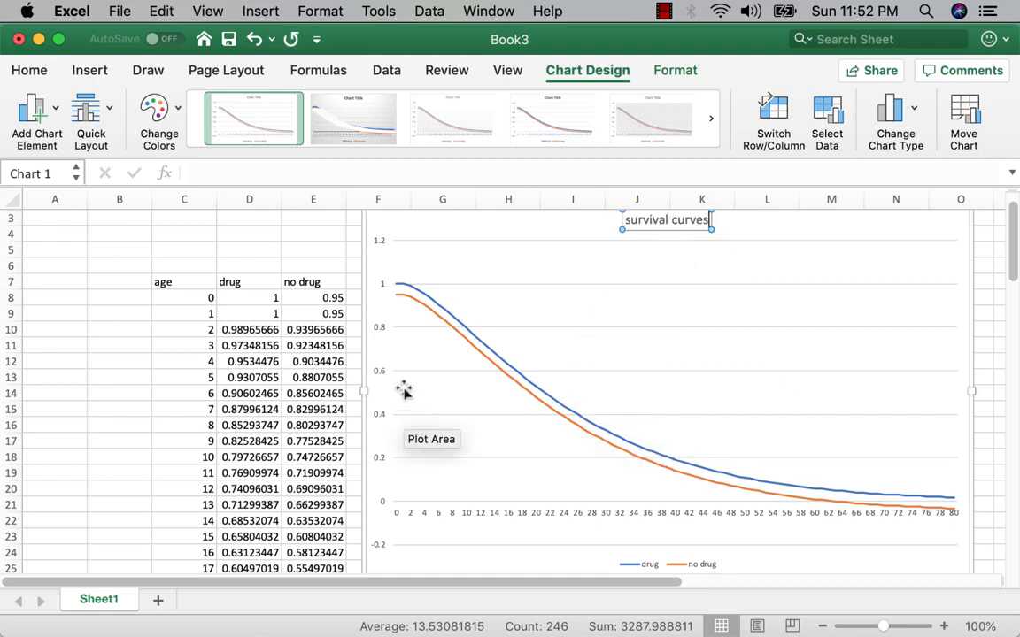
Step: Set the vertical axis minimum bound to 0
click(383, 247)
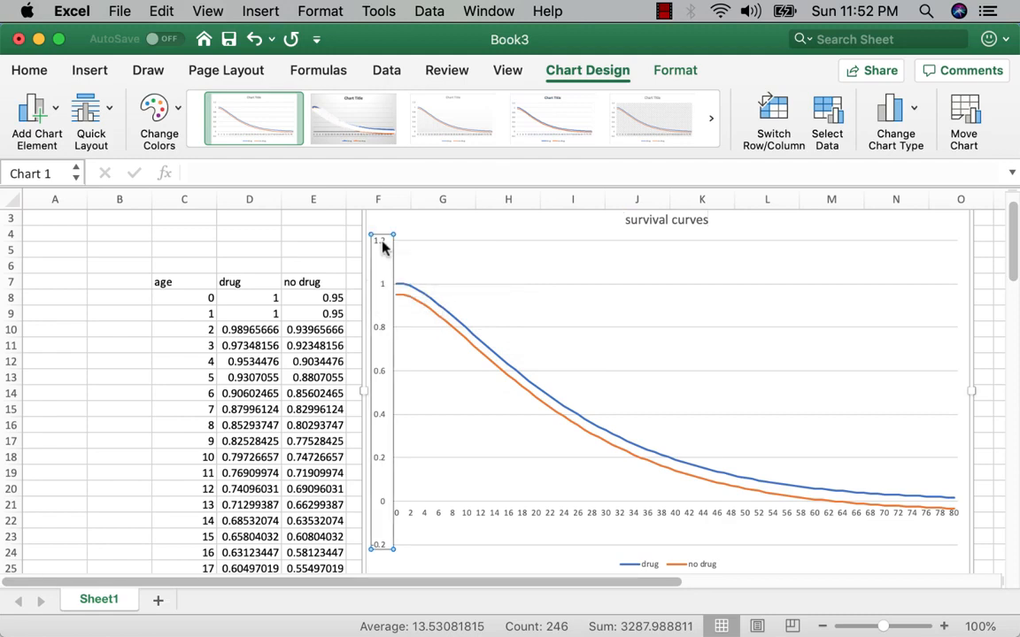
double_click(382, 246)
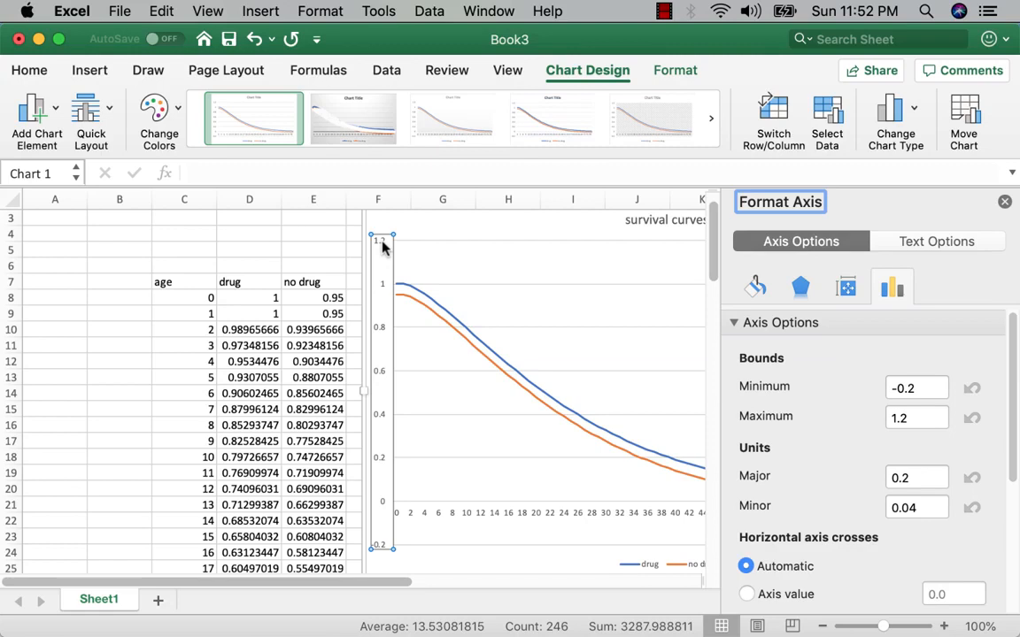
click(923, 386)
double_click(923, 386)
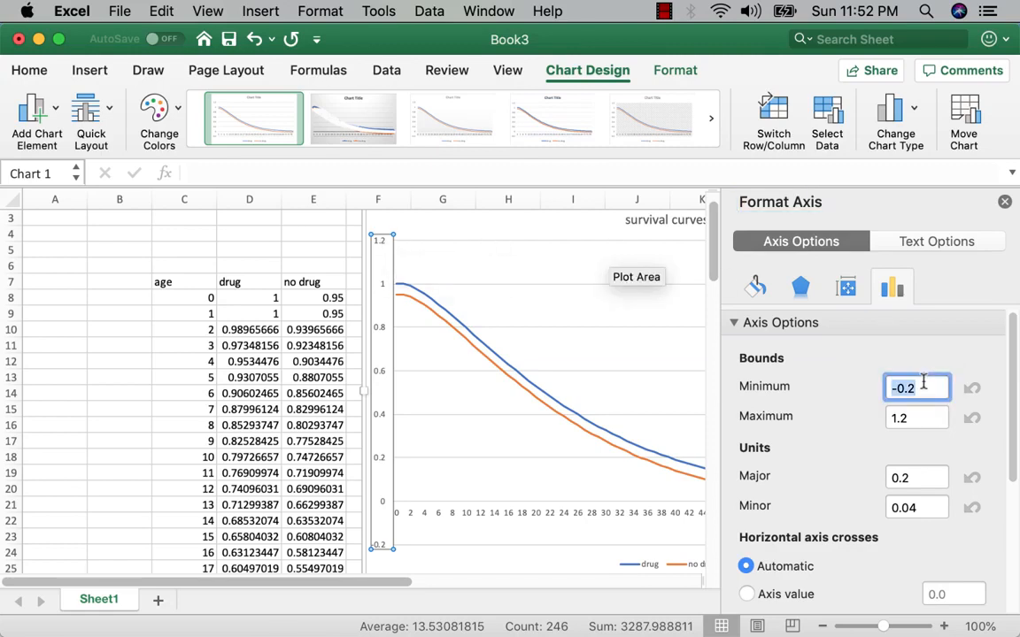
text(0)
Step: Set the vertical axis maximum bound to 1 and close the axis formatting
click(909, 416)
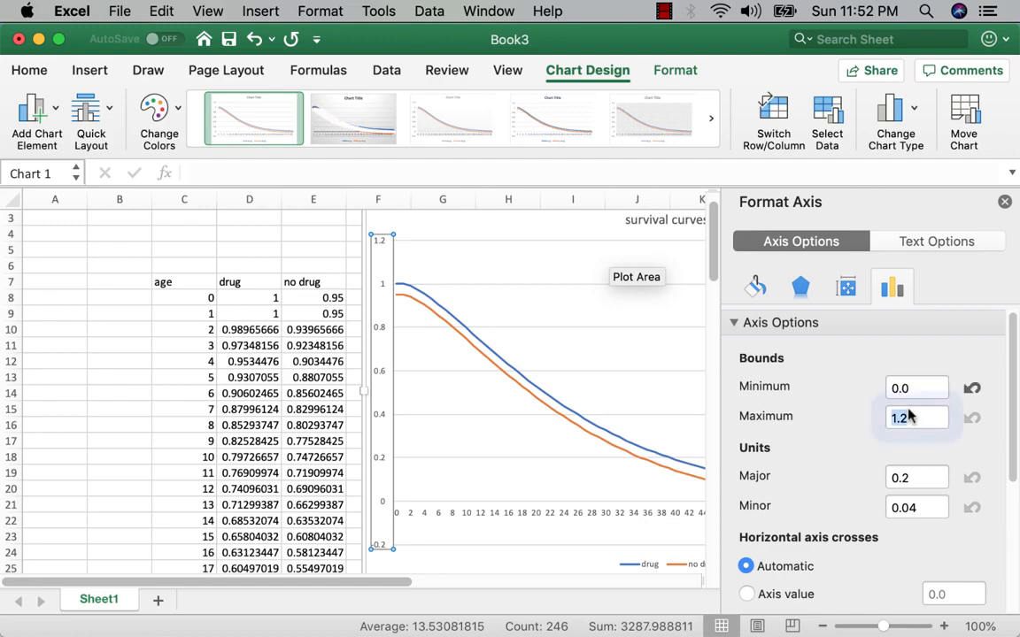
double_click(909, 416)
click(908, 410)
double_click(908, 414)
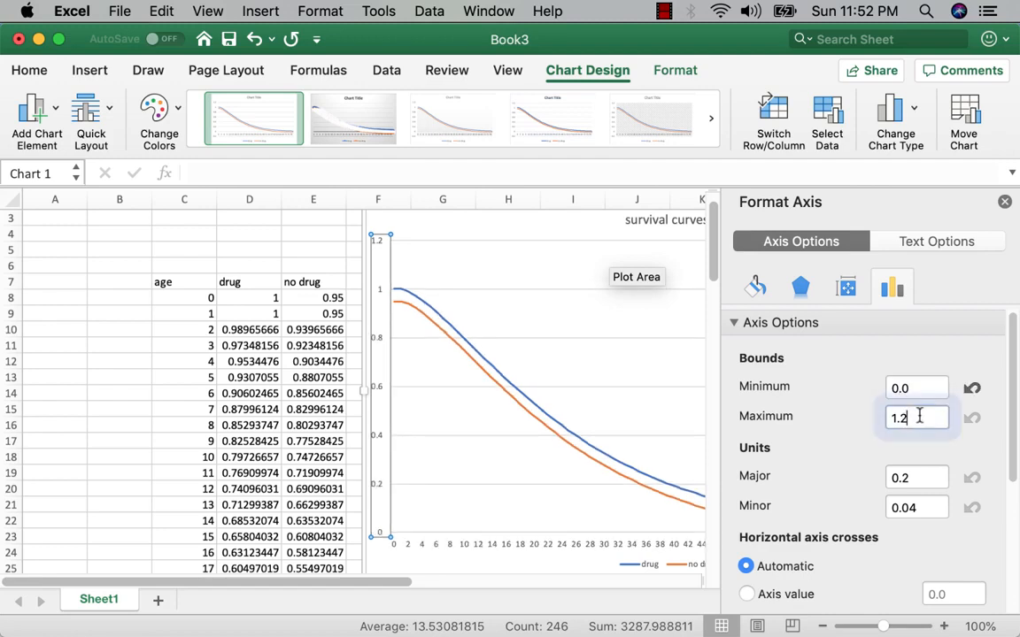
text(1)
click(931, 385)
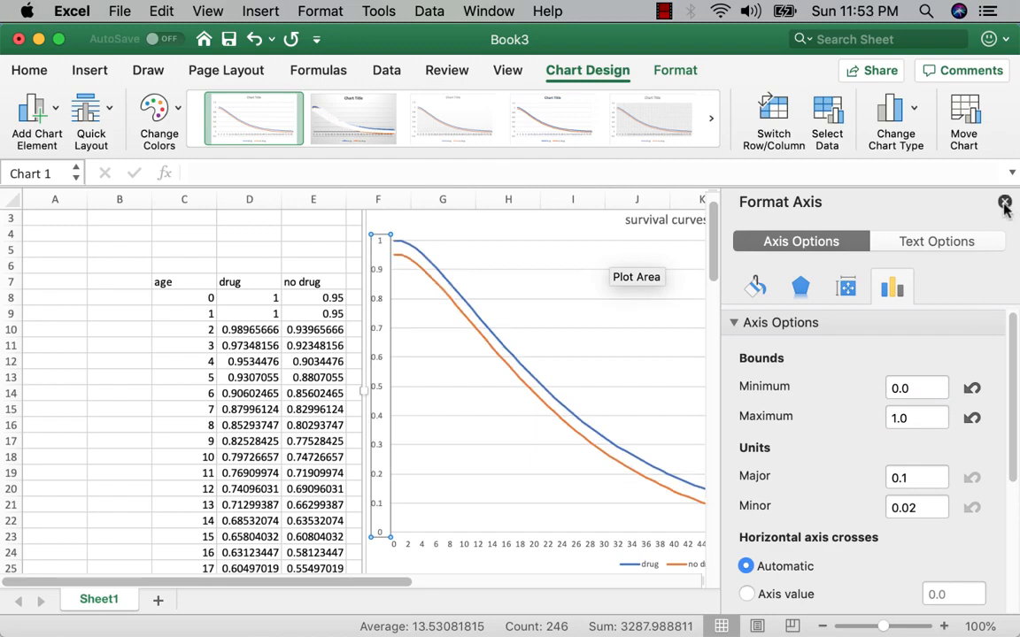
click(1004, 203)
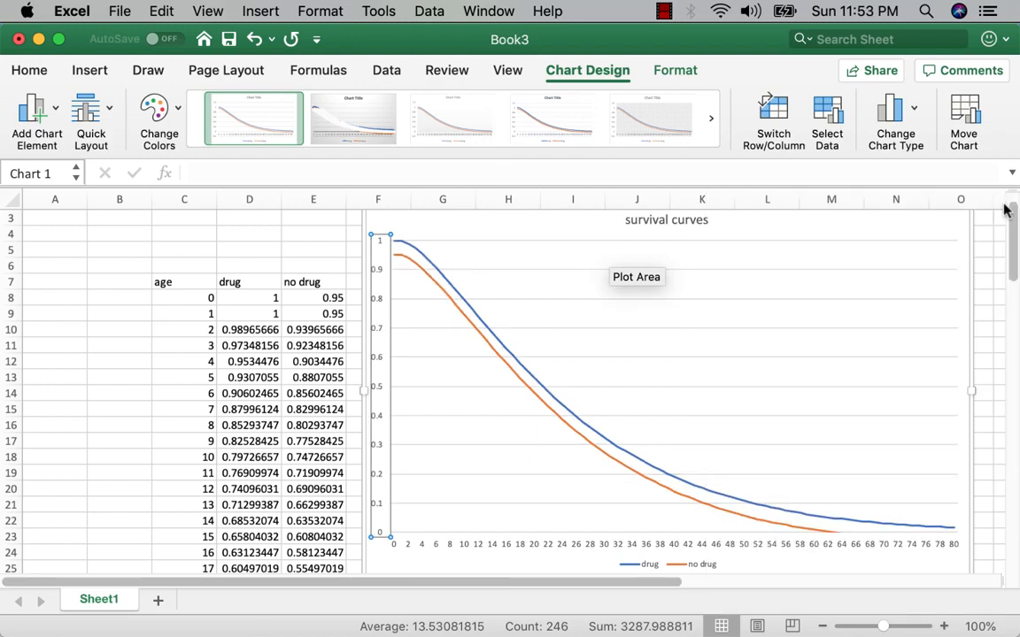
Step: Add a primary horizontal axis title to the chart reading "age"
click(31, 121)
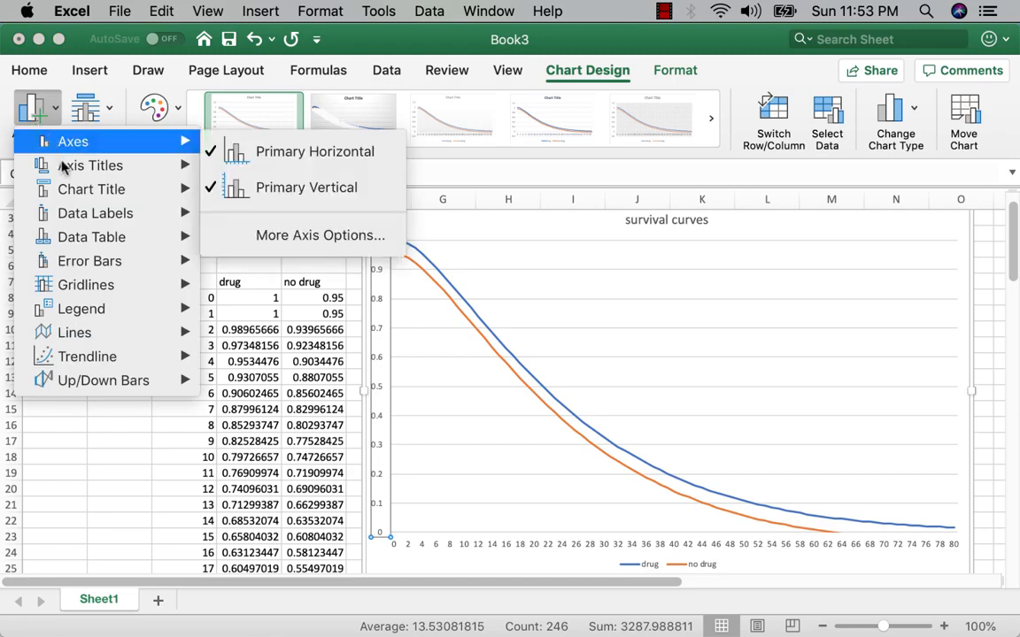
mouse_move(57, 164)
click(259, 176)
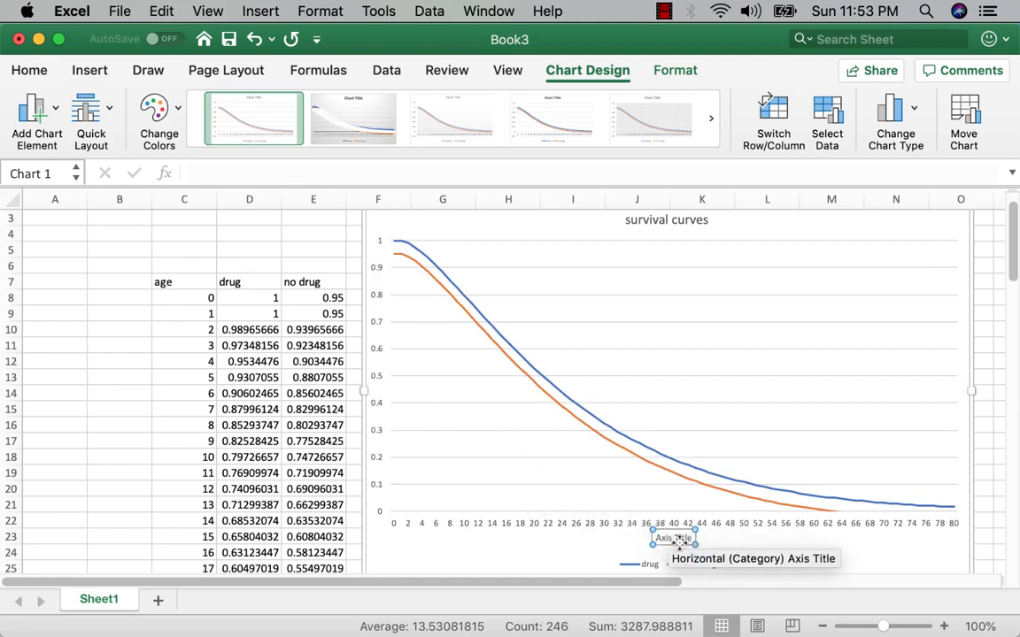
triple_click(669, 538)
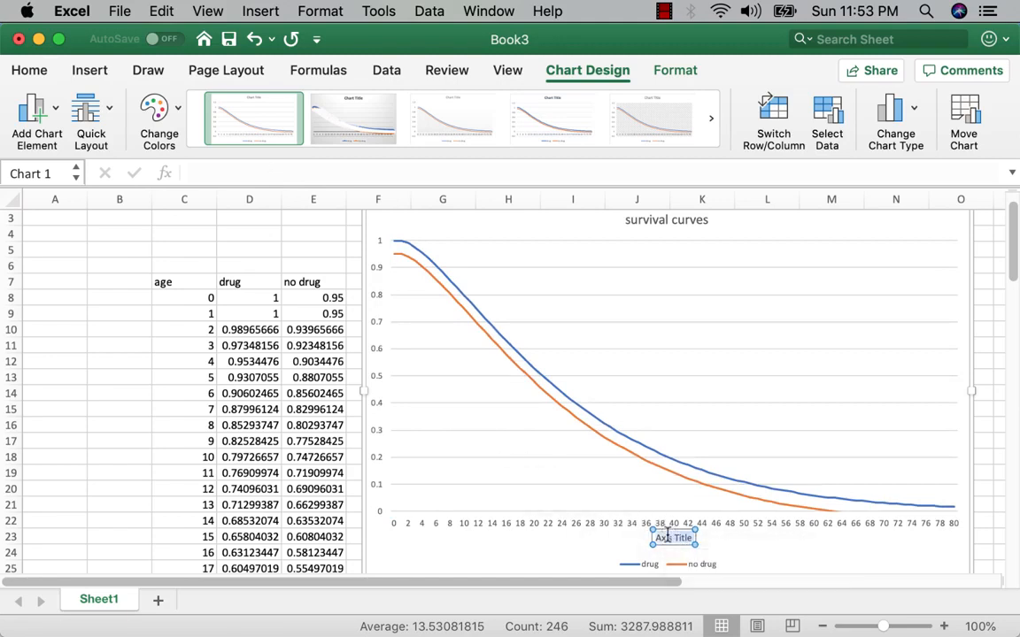
text(age)
Step: Add a primary vertical axis title to the chart reading "pr(alive)"
click(36, 134)
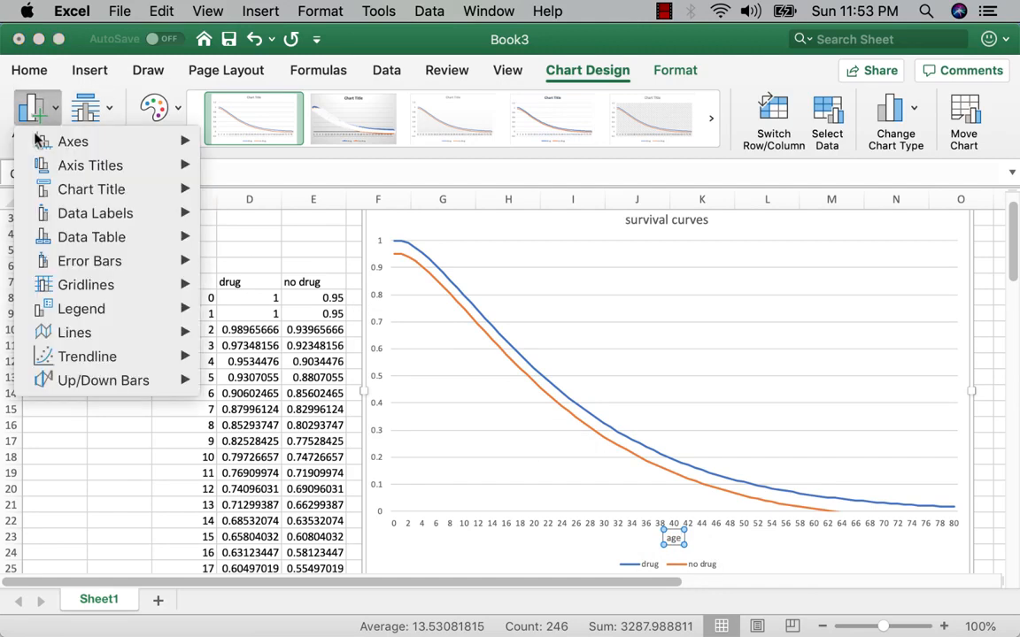
mouse_move(58, 164)
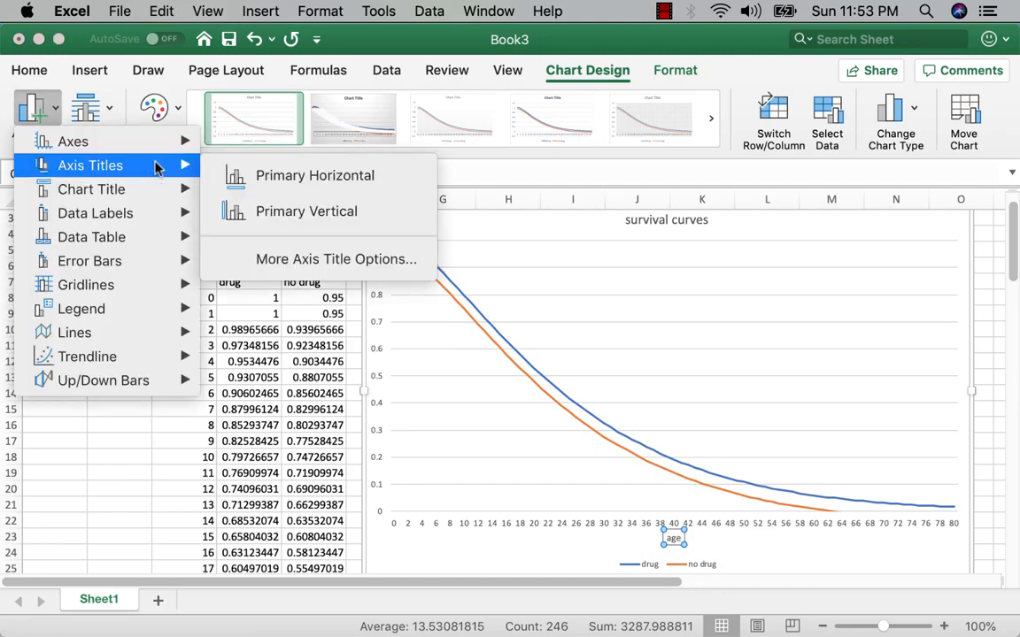
click(272, 209)
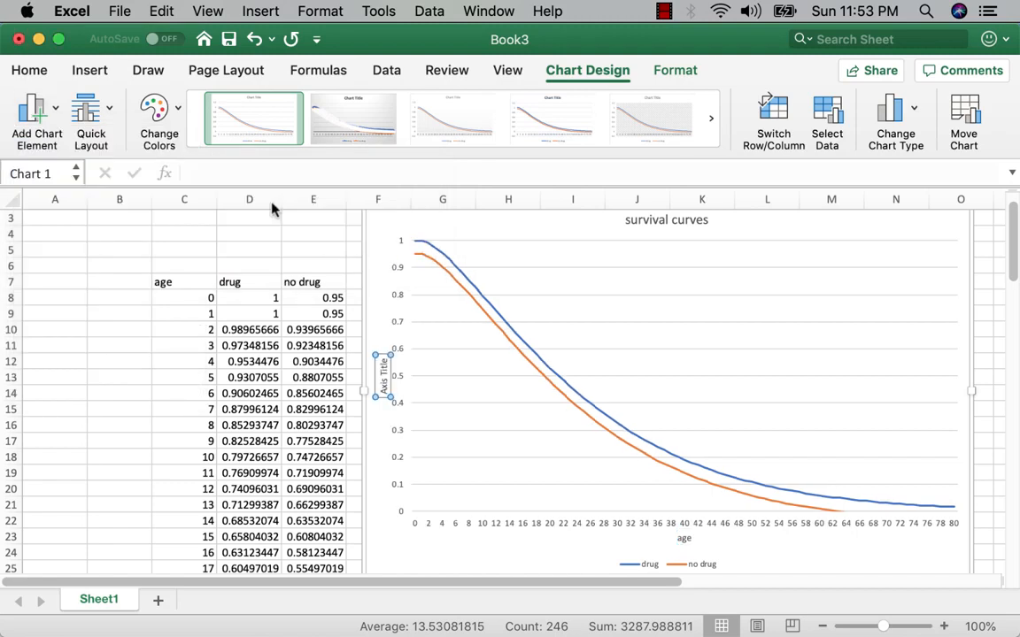
triple_click(382, 366)
text(pr(alive))
click(108, 353)
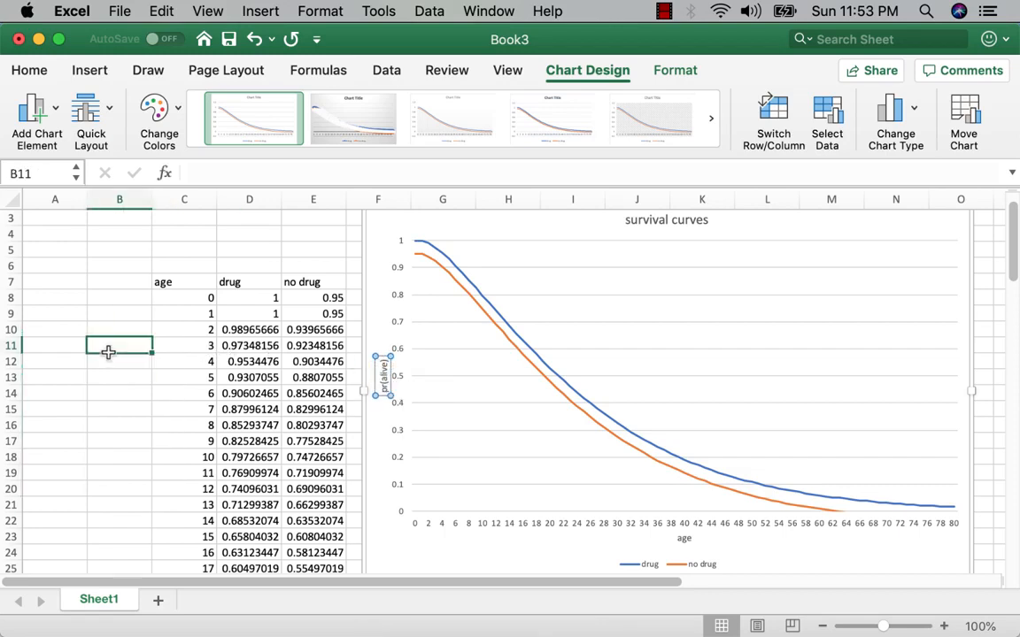